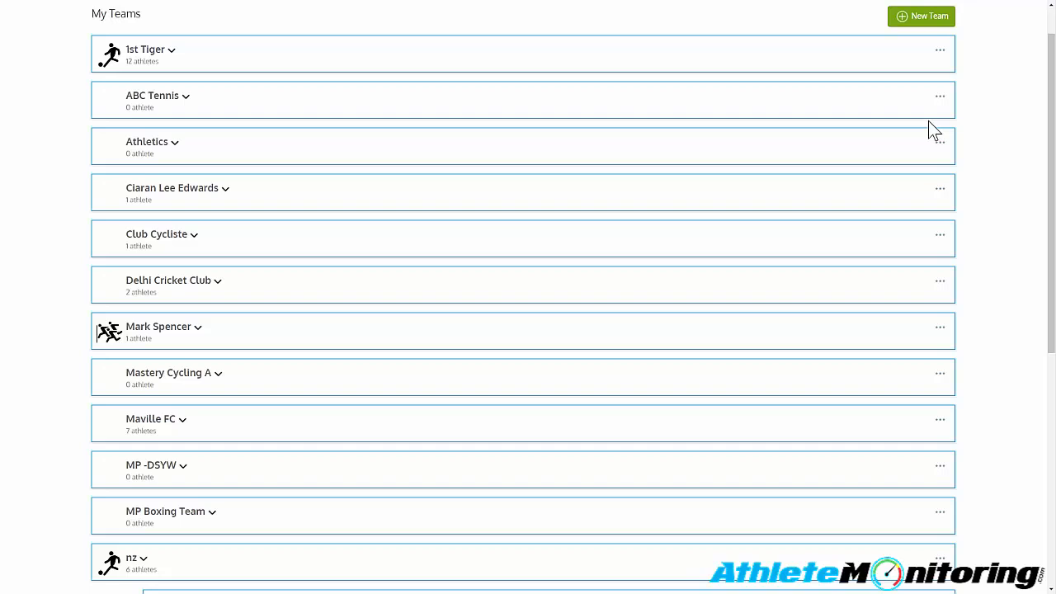
- Enable Media Sharing for athletes in the general settings of the 1st Tiger team
click(940, 51)
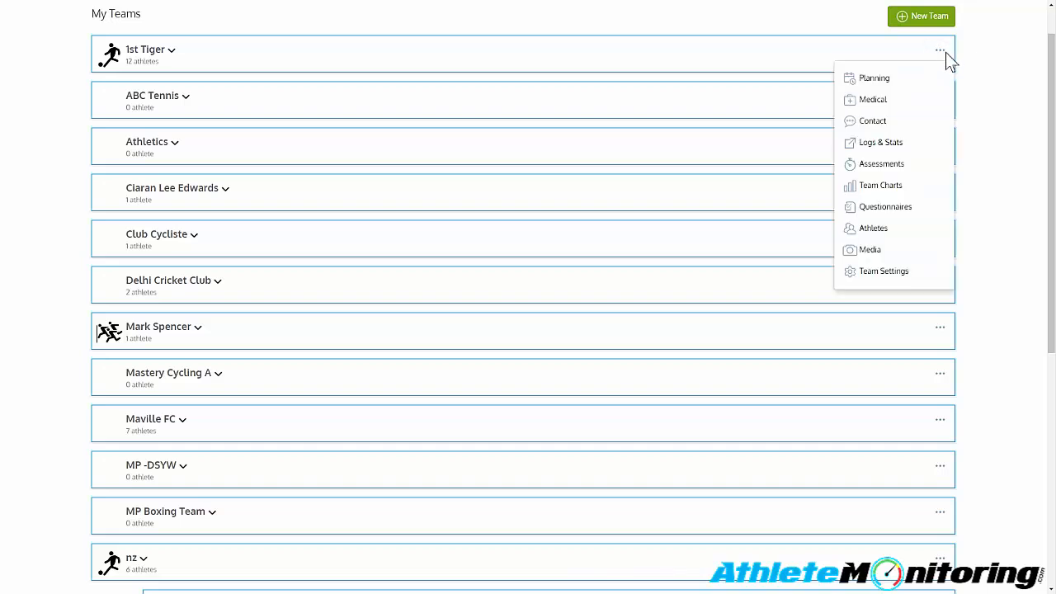
click(896, 270)
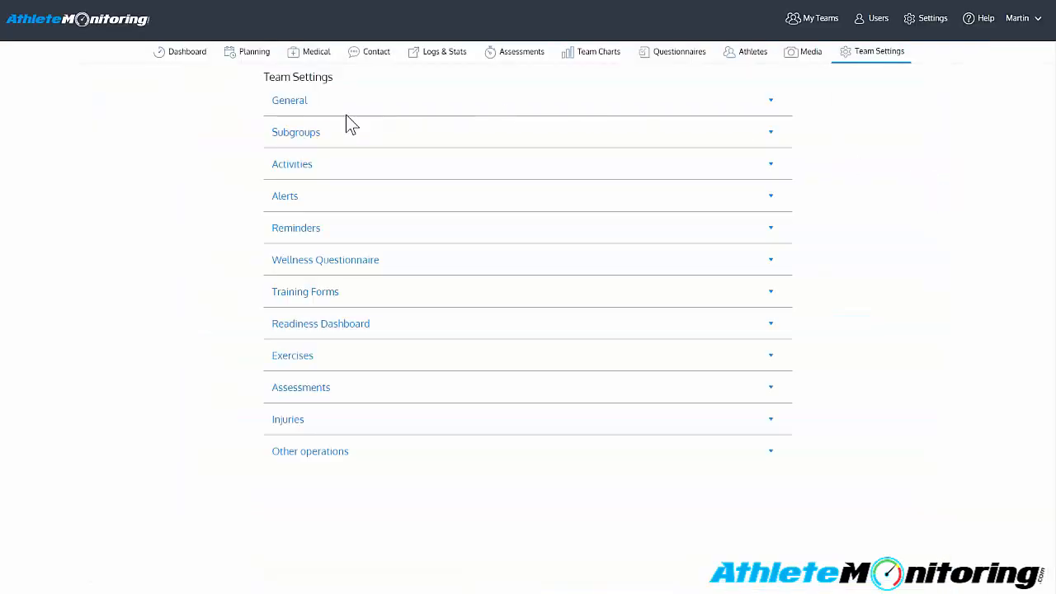
click(326, 107)
scroll(425, 163, down, 2)
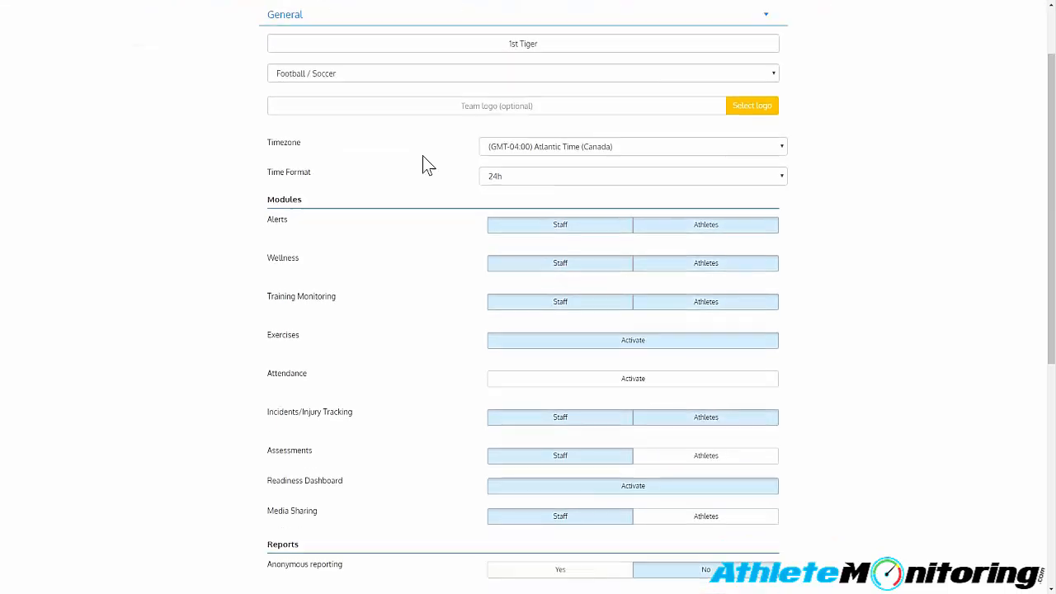
click(304, 132)
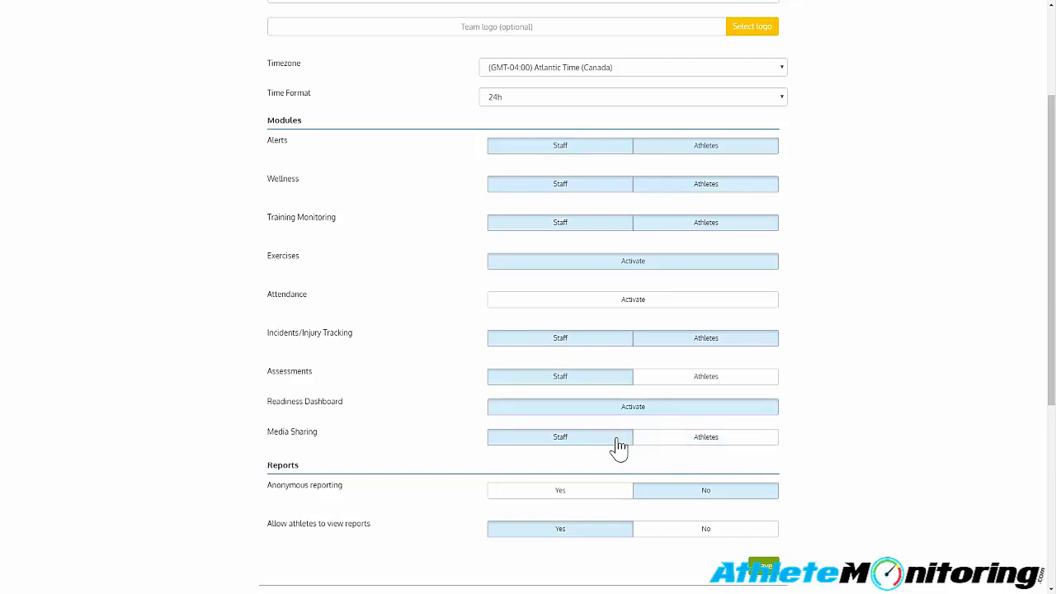
click(691, 441)
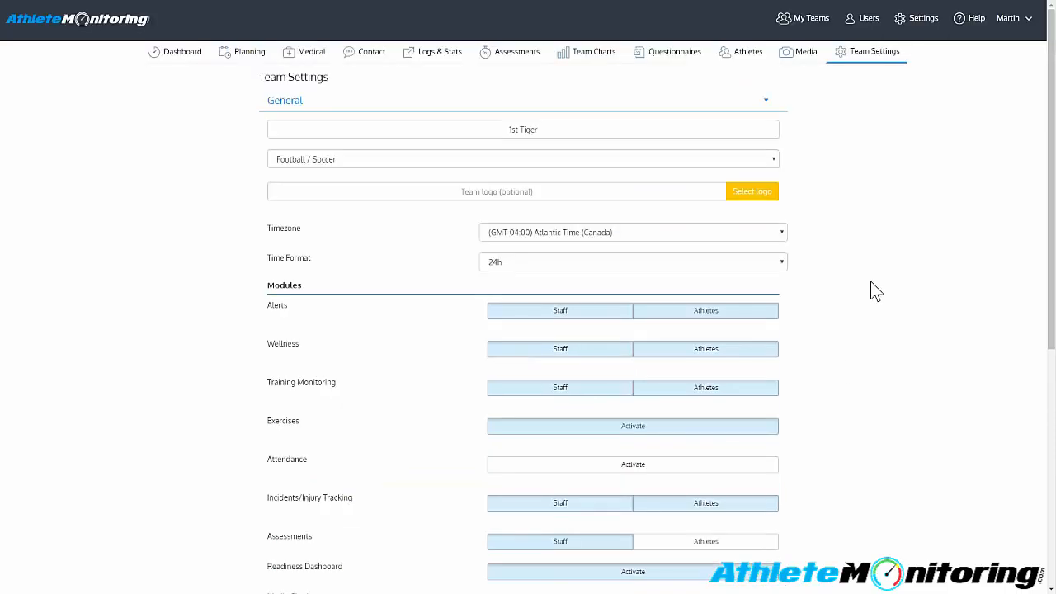
scroll(872, 287, down, 4)
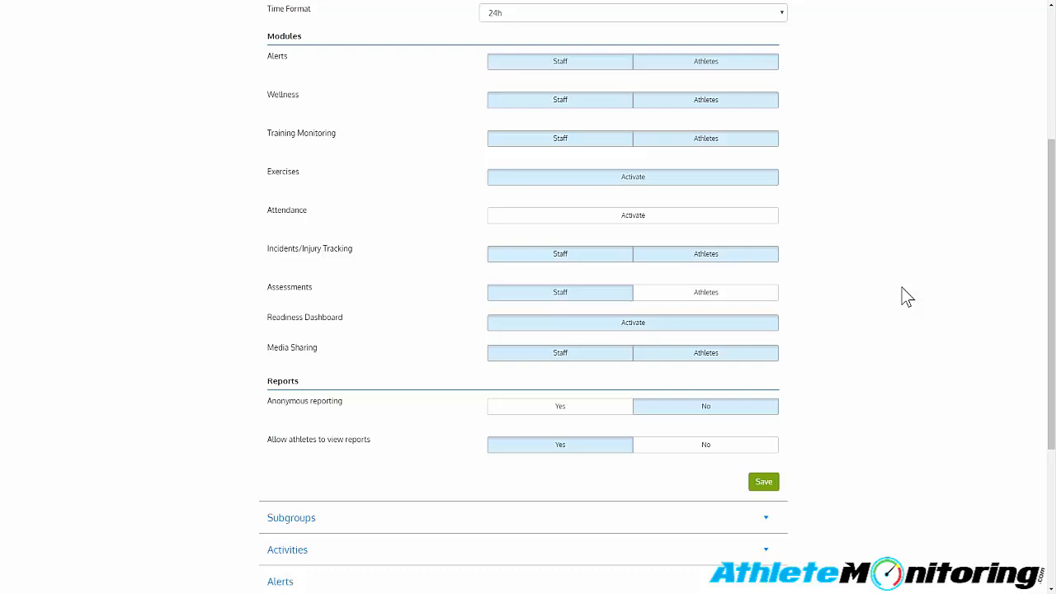
scroll(890, 338, down, 1)
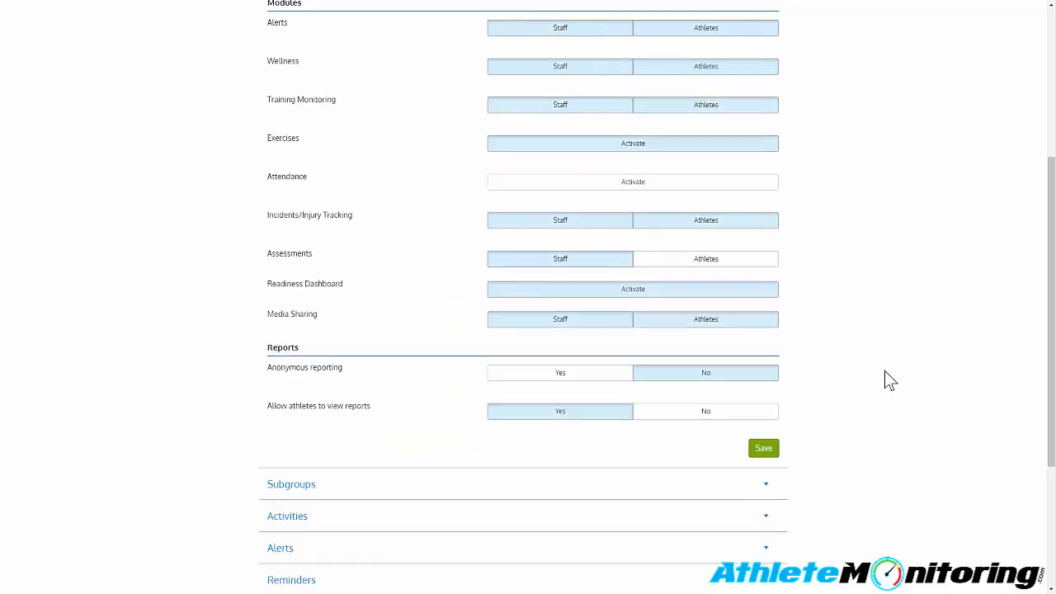
scroll(907, 396, up, 4)
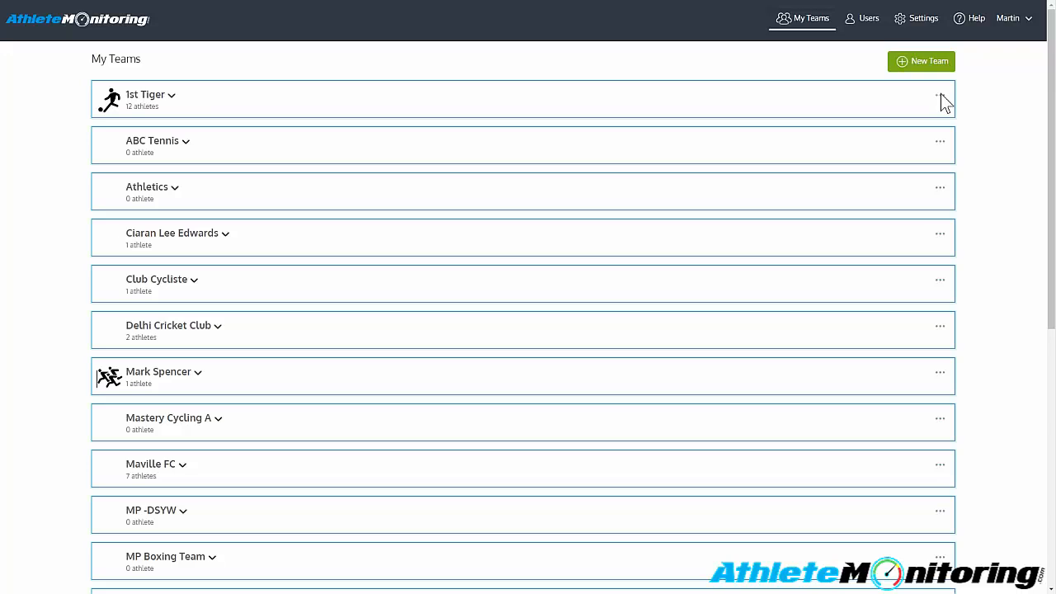
- Open the media library of the 1st Tiger team from the team list
click(941, 95)
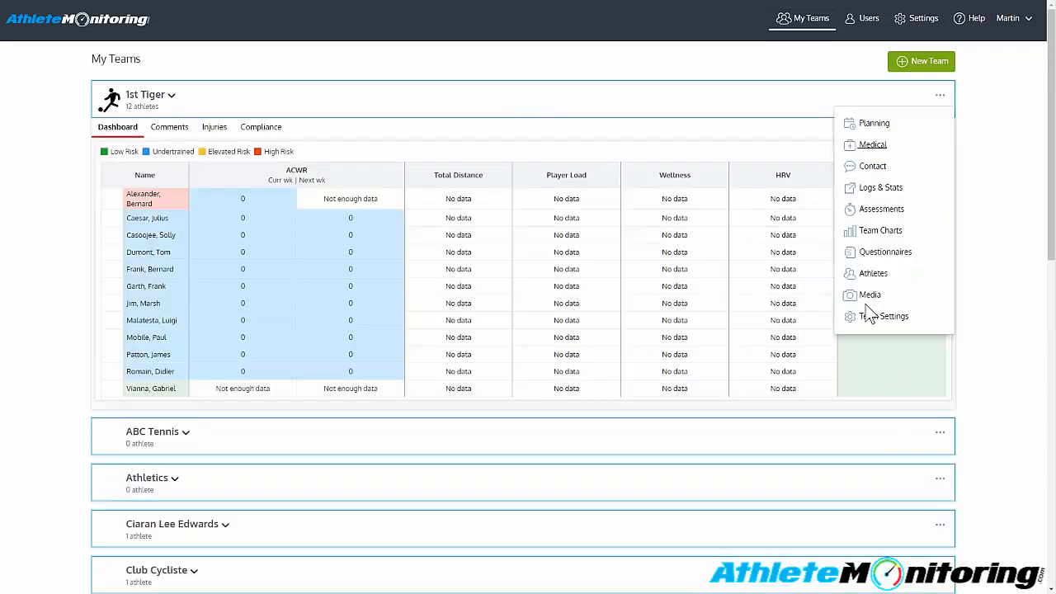
scroll(868, 313, down, 1)
click(866, 294)
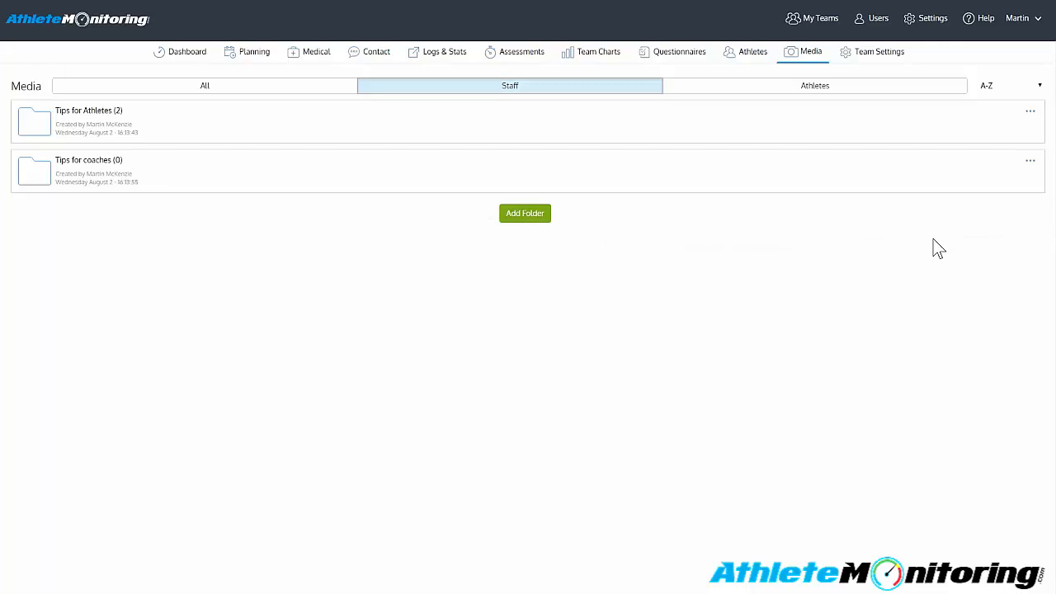
- Look through the Tips for Athletes folder, its PDF file and its Tips for 1st Tigers subfolder, and return to the media overview
click(1029, 112)
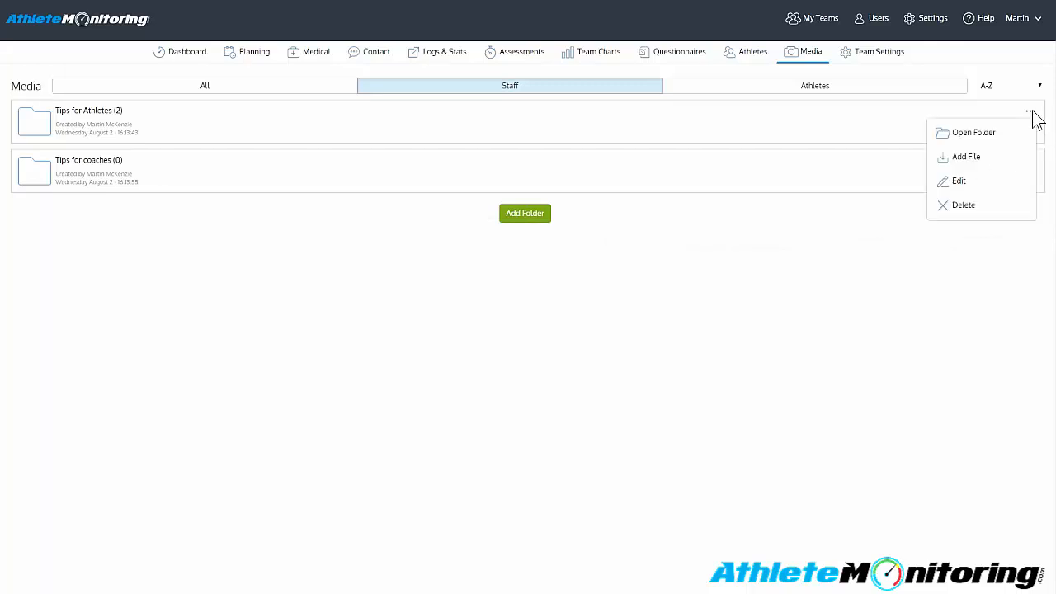
click(973, 138)
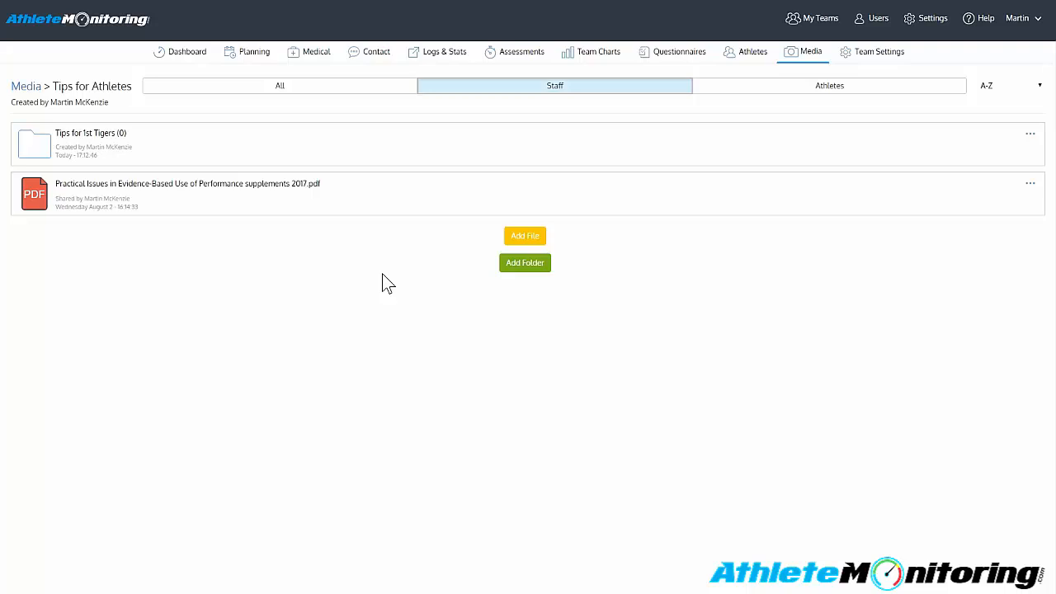
click(218, 210)
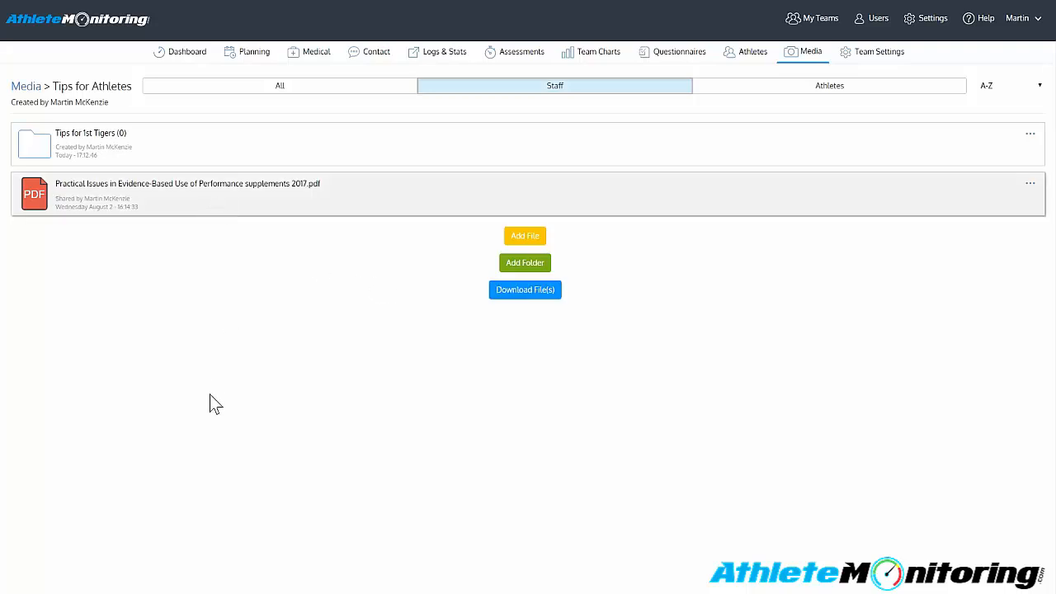
click(189, 370)
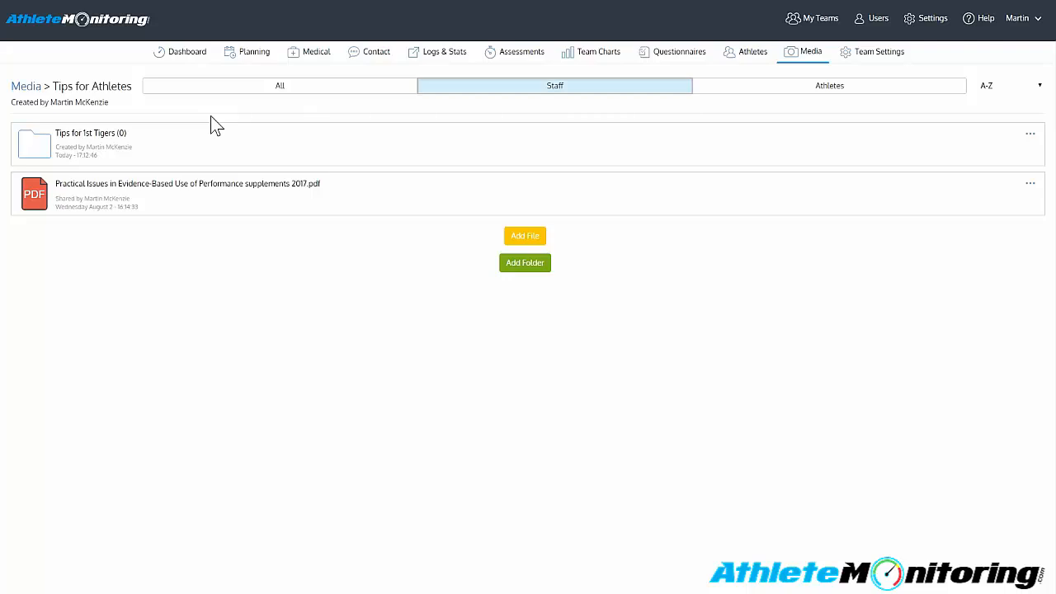
click(207, 148)
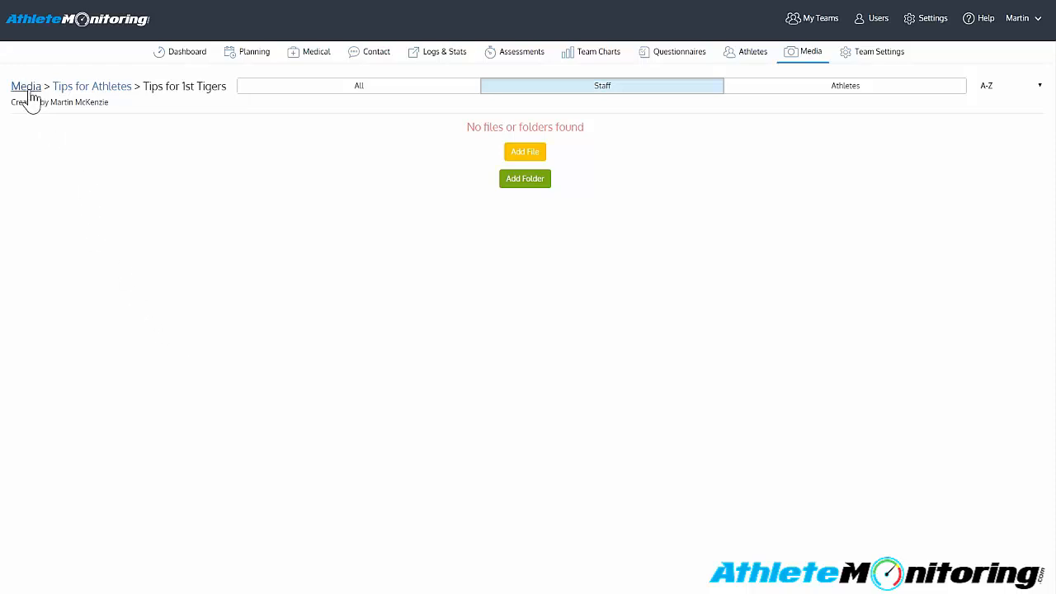
click(119, 93)
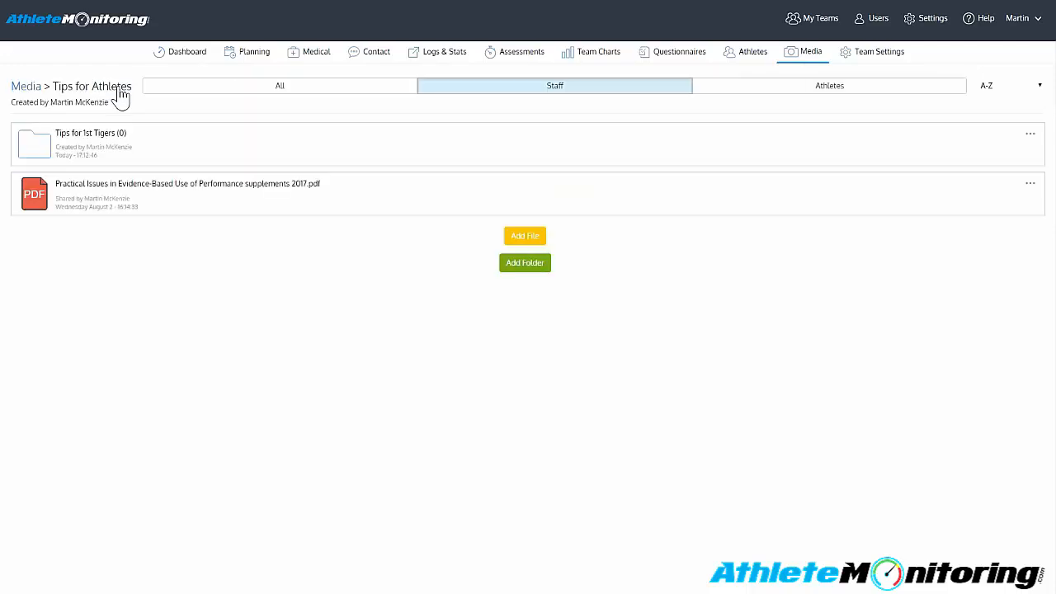
click(35, 93)
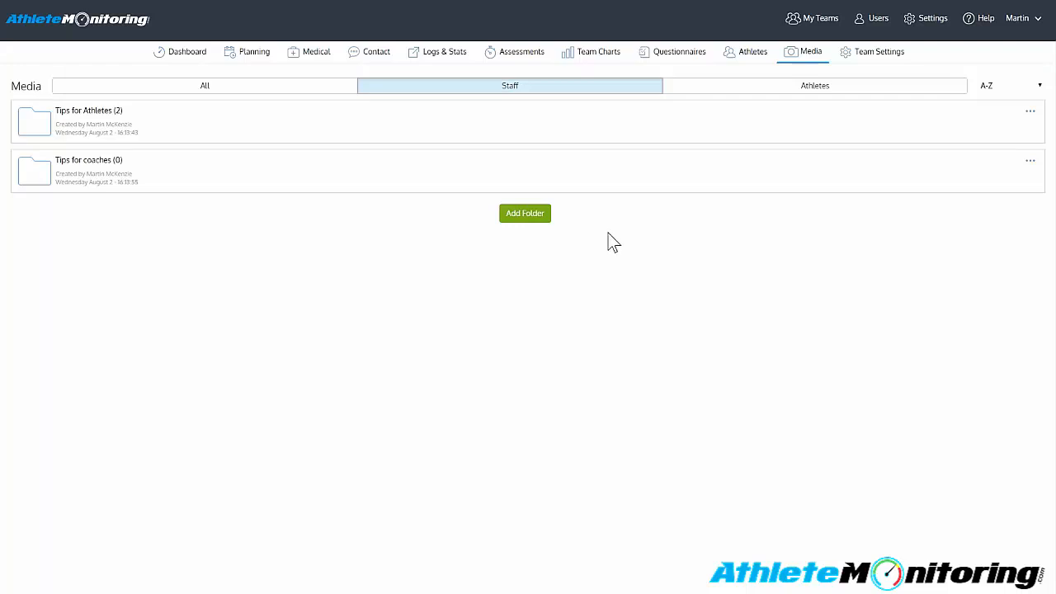
- Switch the media list from athletes' folders to all folders and sort it Z-A
click(774, 91)
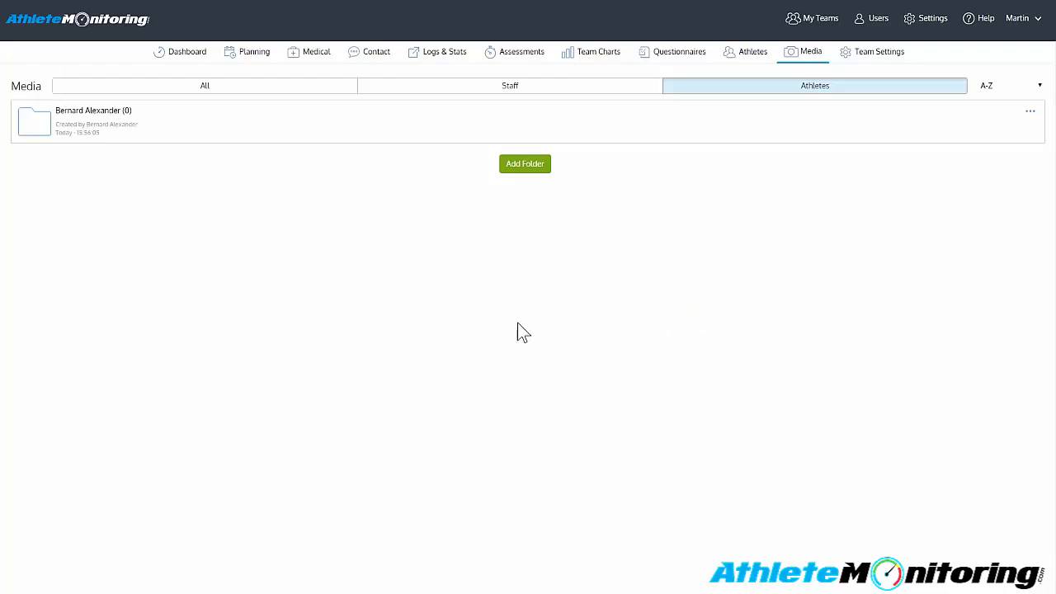
click(229, 87)
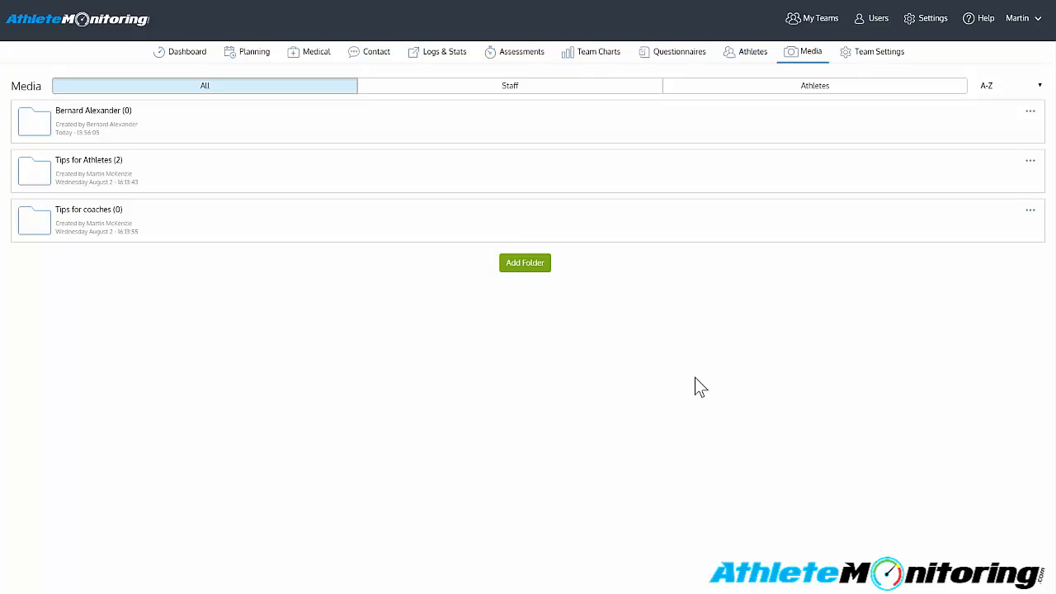
click(994, 85)
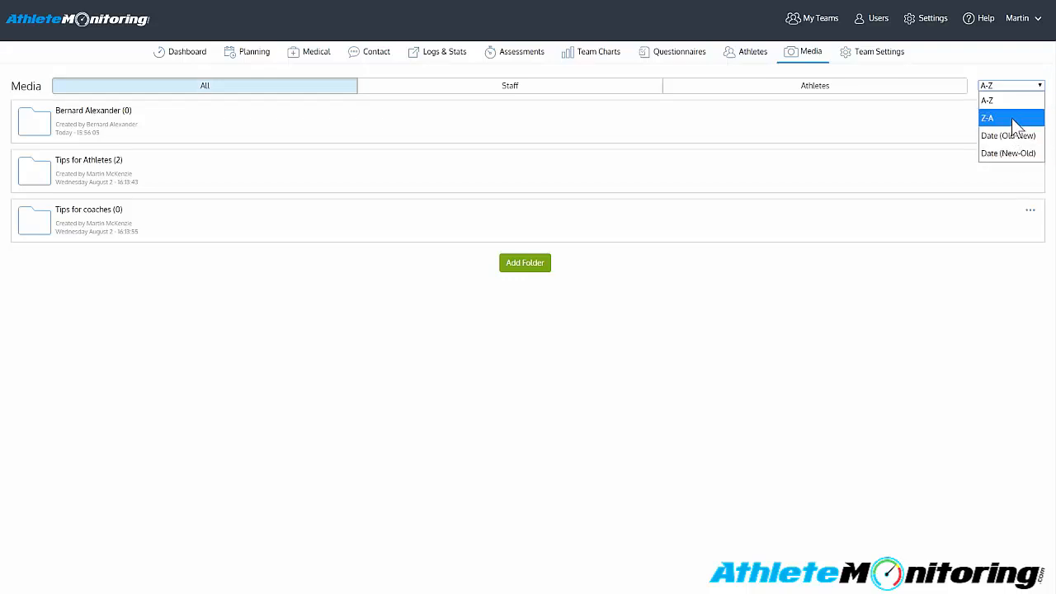
click(1011, 118)
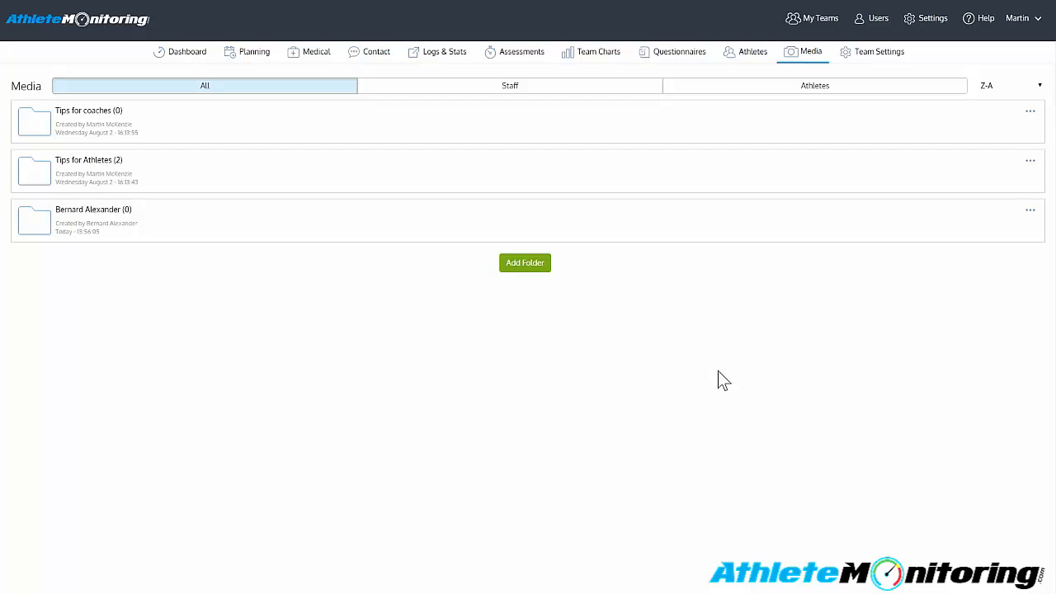
- View the contents of the Tips for Athletes and Tips for coaches folders and return to the media overview
click(212, 183)
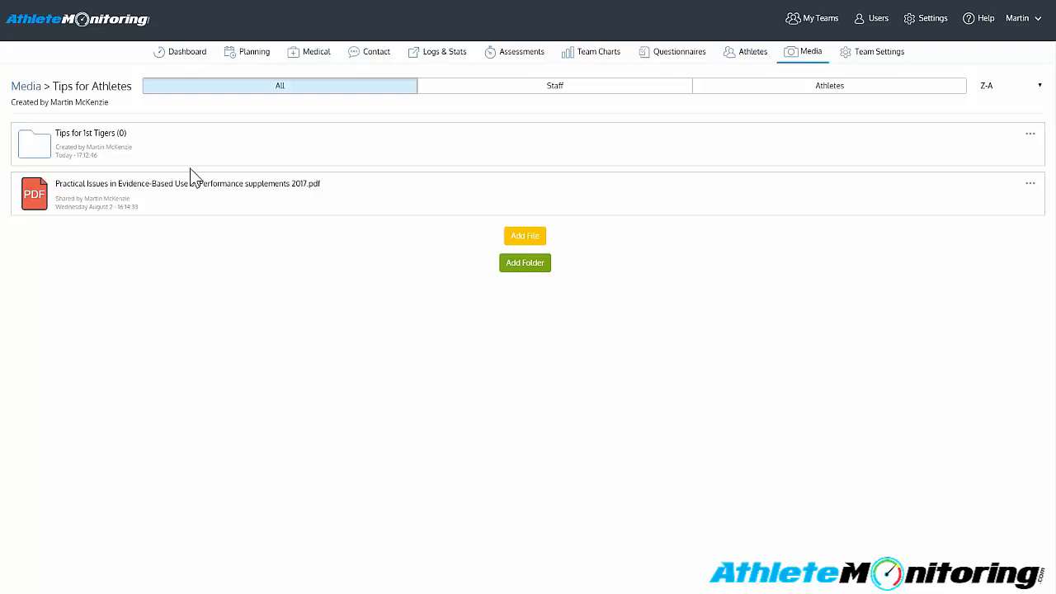
click(18, 87)
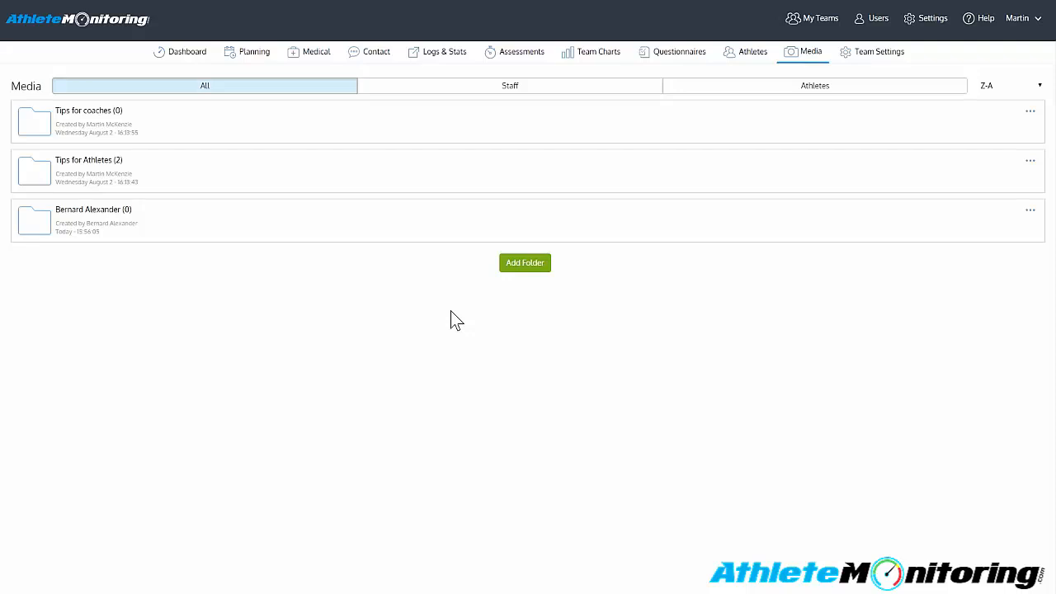
click(234, 142)
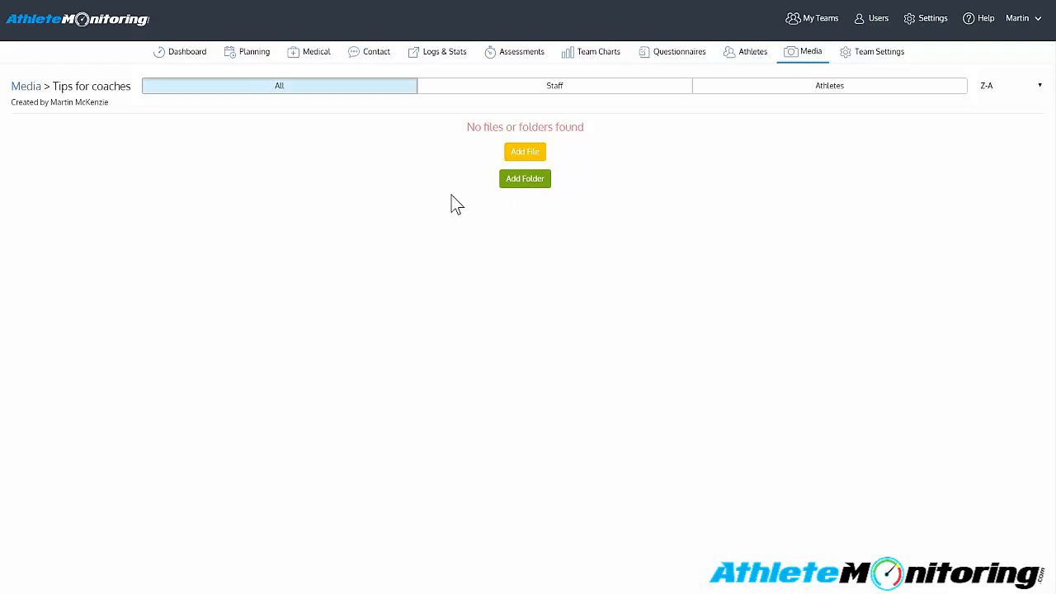
click(20, 88)
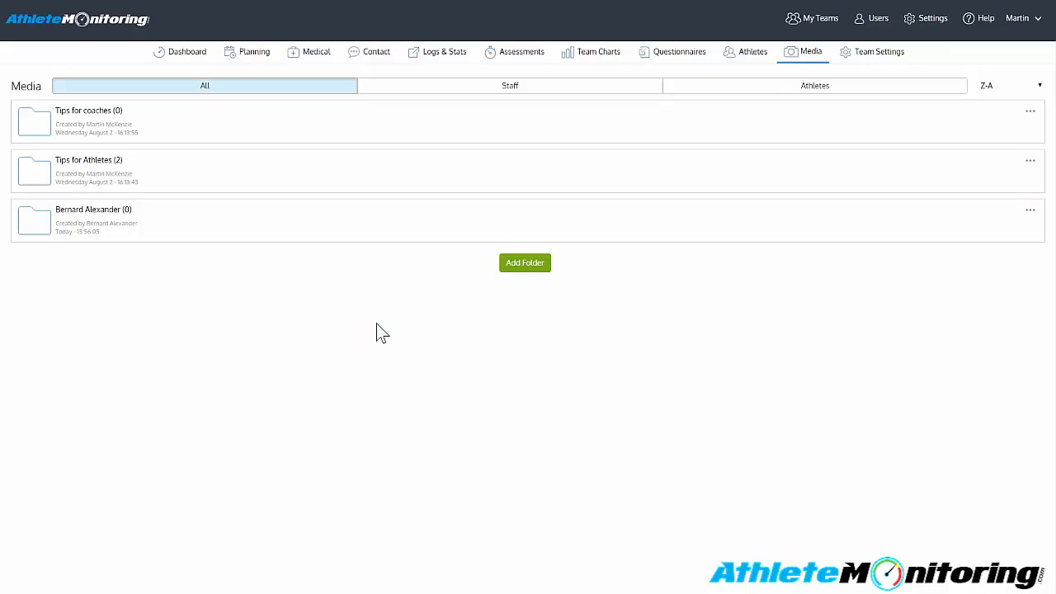
- Start a new top-level media folder and name it 1st Tigers
click(528, 266)
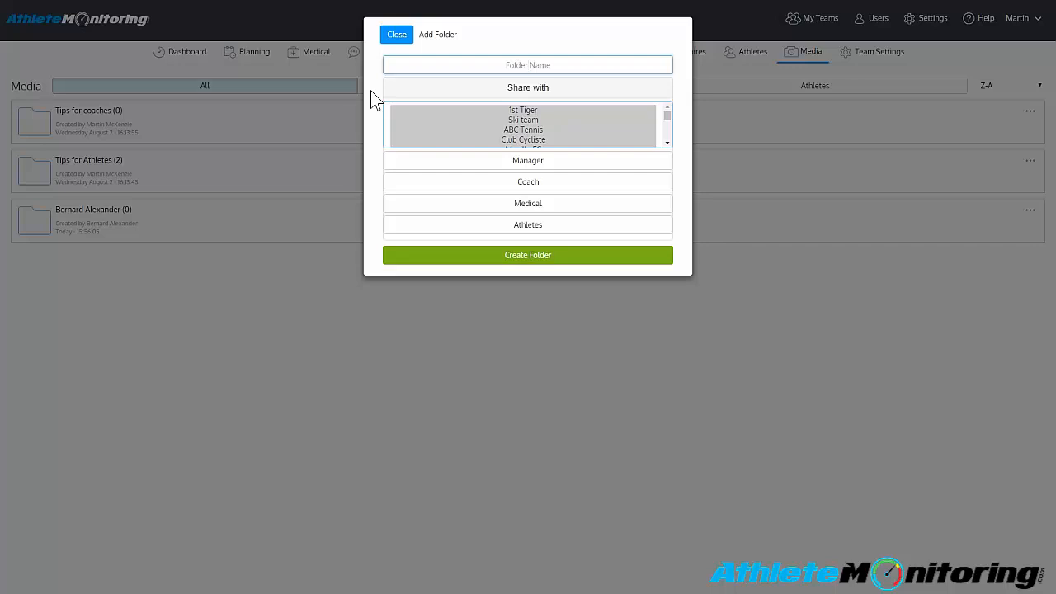
text(1st Tigers)
click(413, 81)
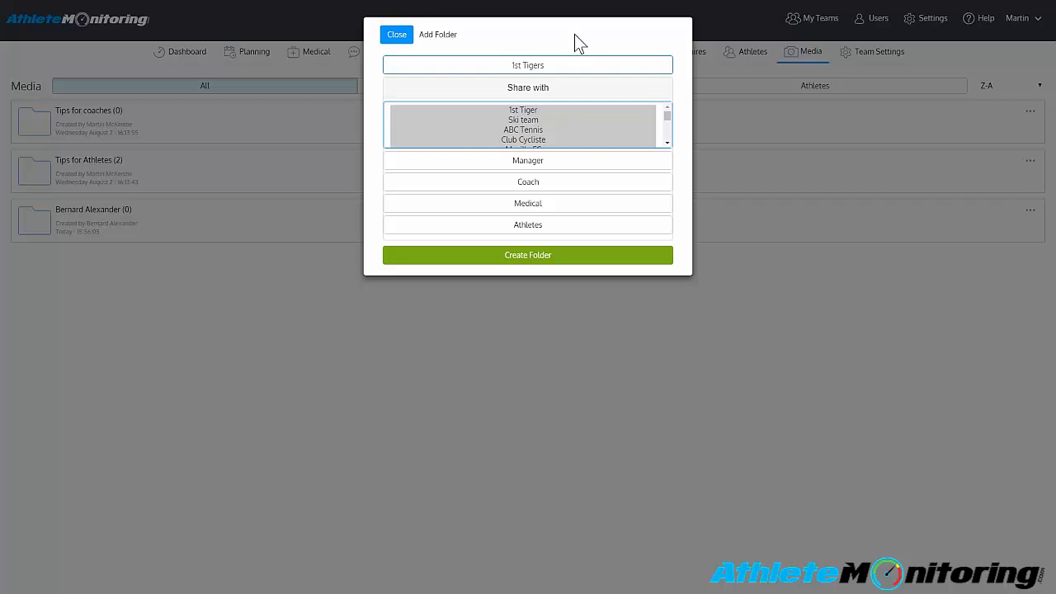
- Try selecting several teams at once in the new folder's sharing list, ending with Sample Football Team
scroll(564, 141, down, 5)
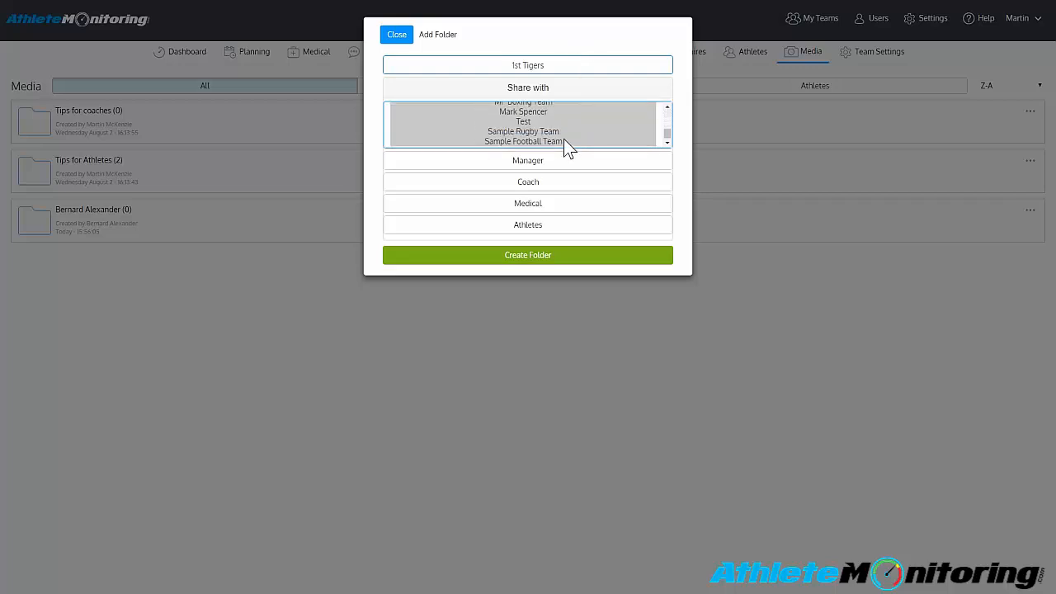
scroll(564, 140, up, 4)
scroll(563, 146, up, 2)
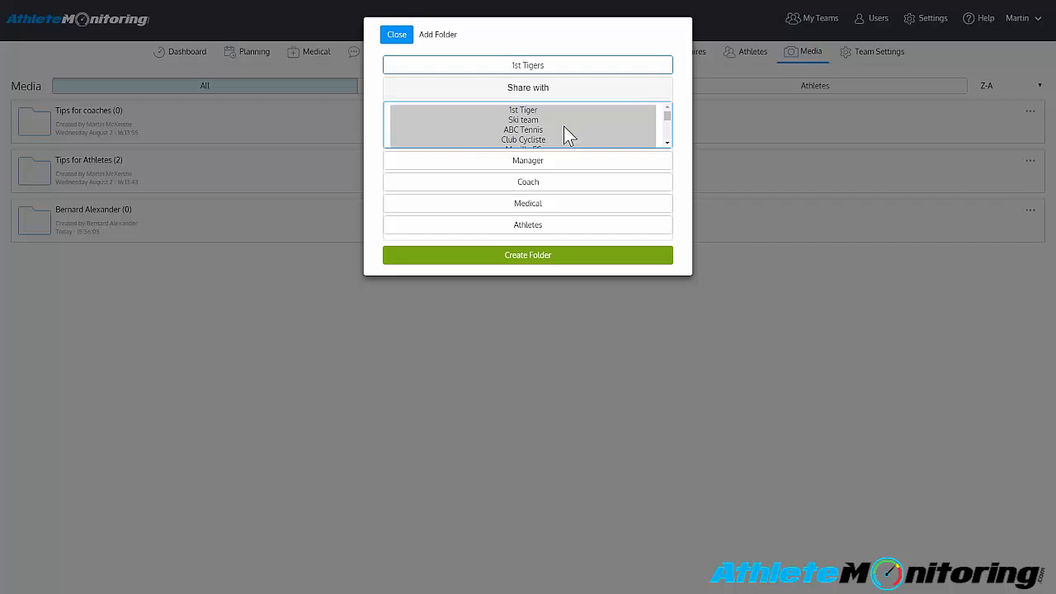
mouse_move(564, 121)
mouse_down()
mouse_move(556, 138)
mouse_move(559, 131)
mouse_up()
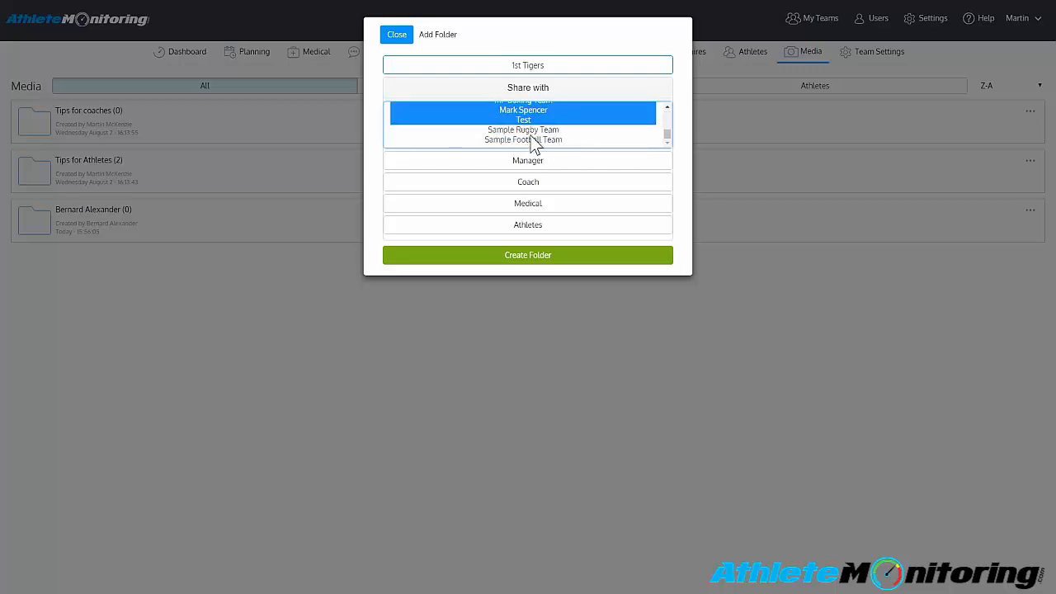
ctrl+click(534, 140)
ctrl+click(551, 111)
ctrl+click(540, 130)
ctrl+click(541, 113)
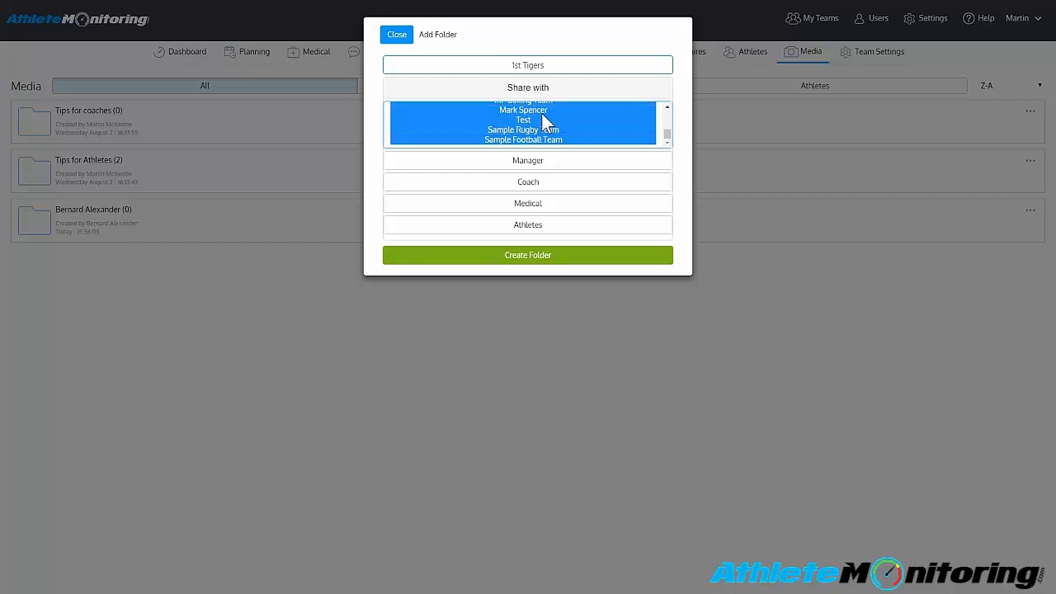
click(541, 113)
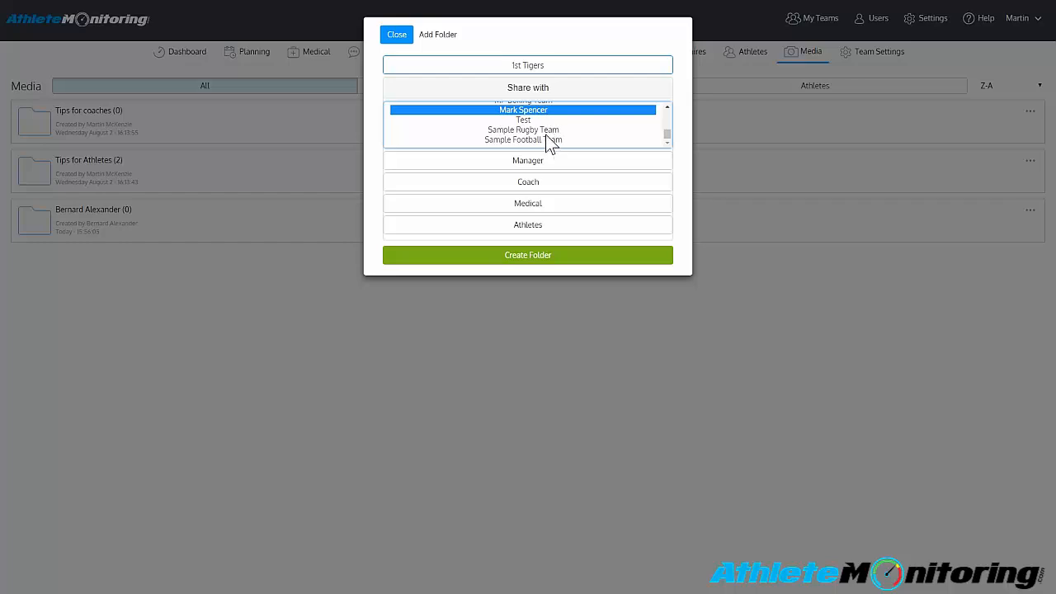
shift+click(544, 141)
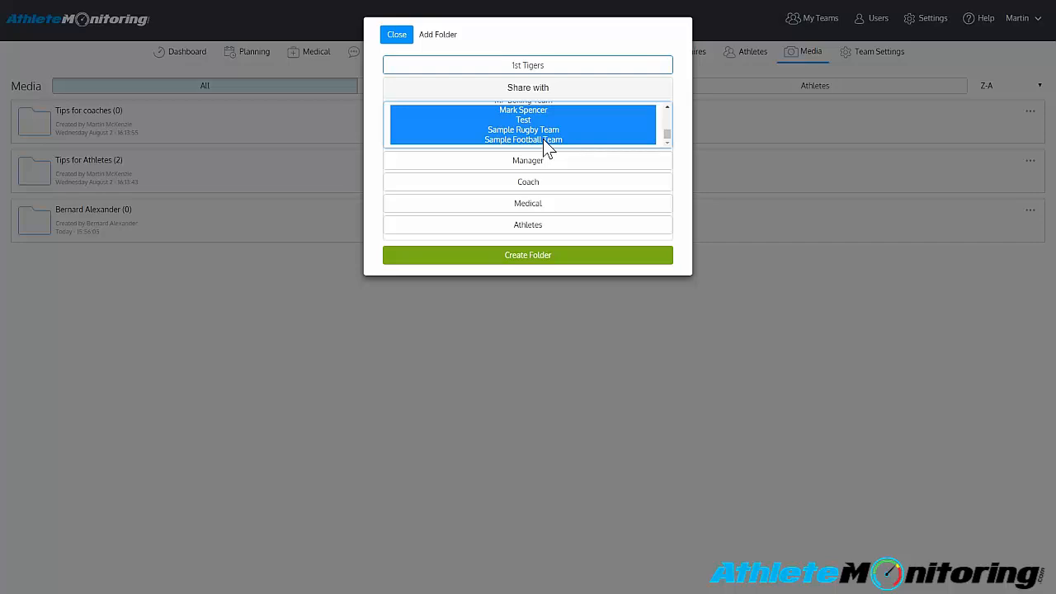
- Select only the 1st Tiger team as the team to share the new folder with
scroll(544, 146, up, 2)
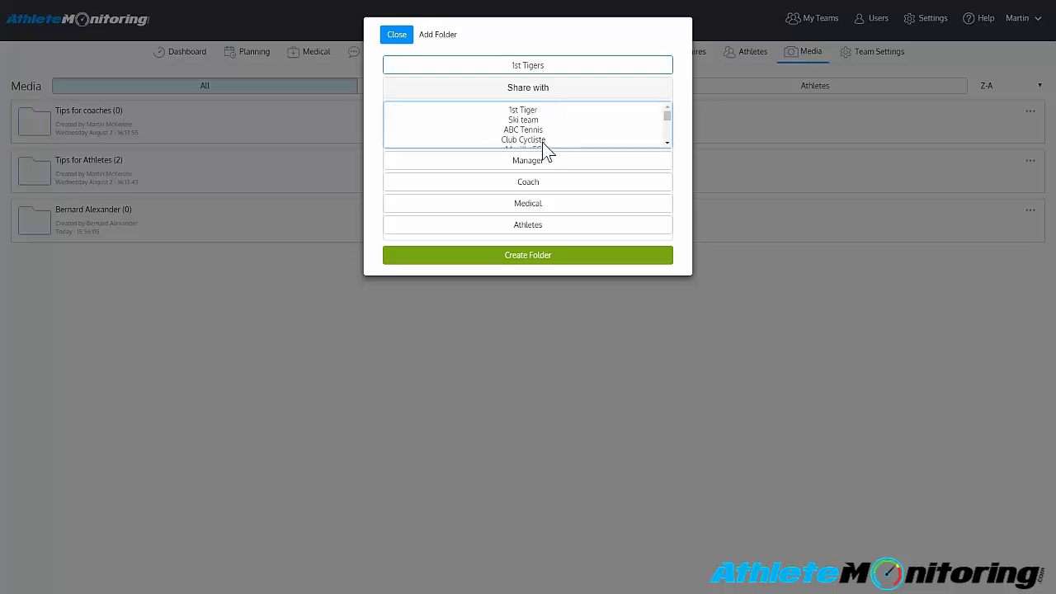
click(550, 112)
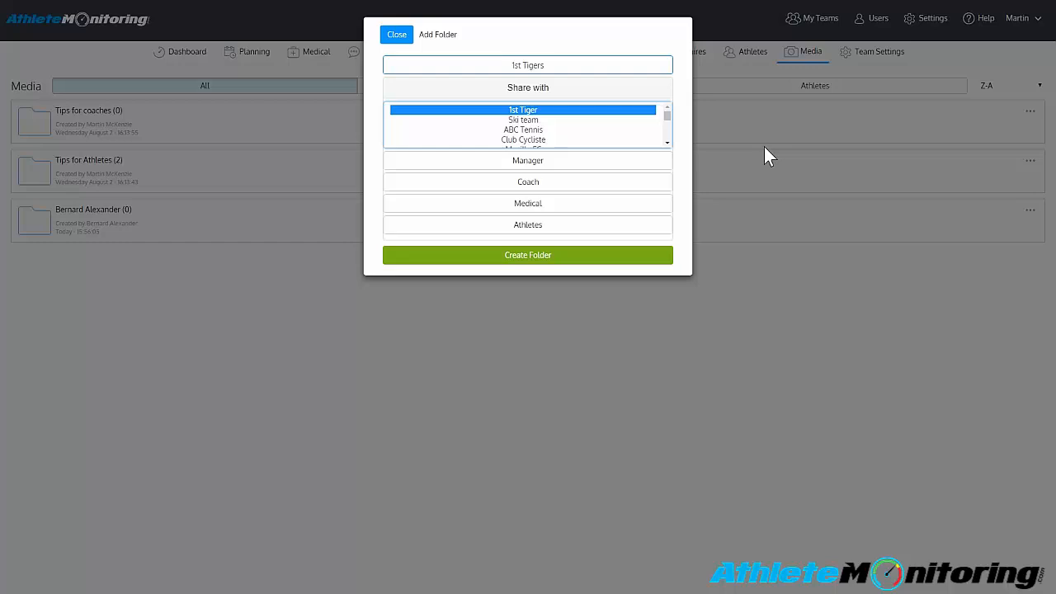
- Share the new 1st Tigers folder with the Medical role and create it
click(579, 210)
click(559, 252)
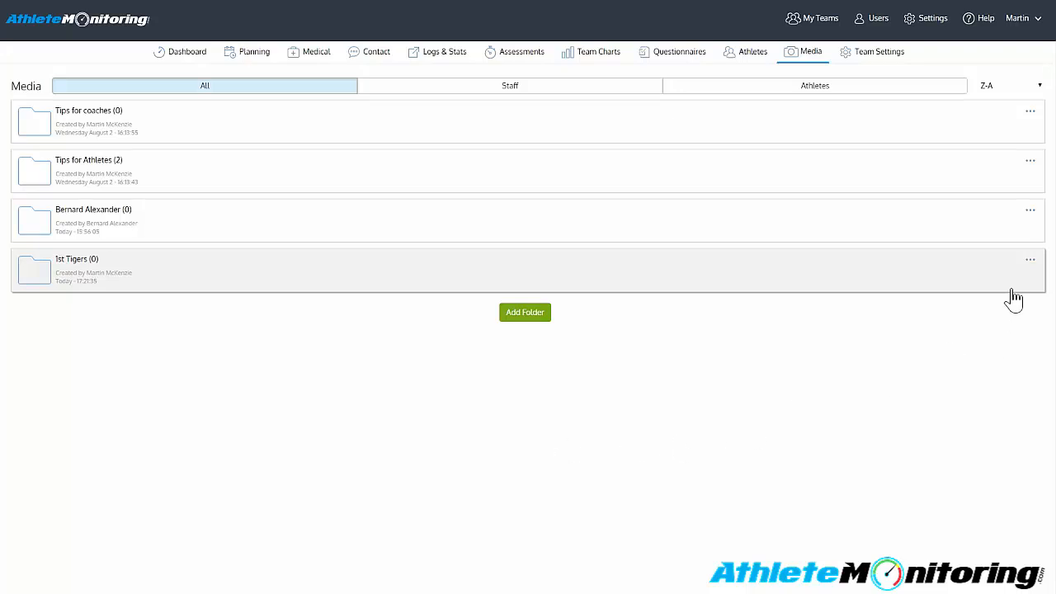
- In the 1st Tigers folder's settings, try sharing with athletes and toggling their upload permission, then close without submitting
click(1029, 260)
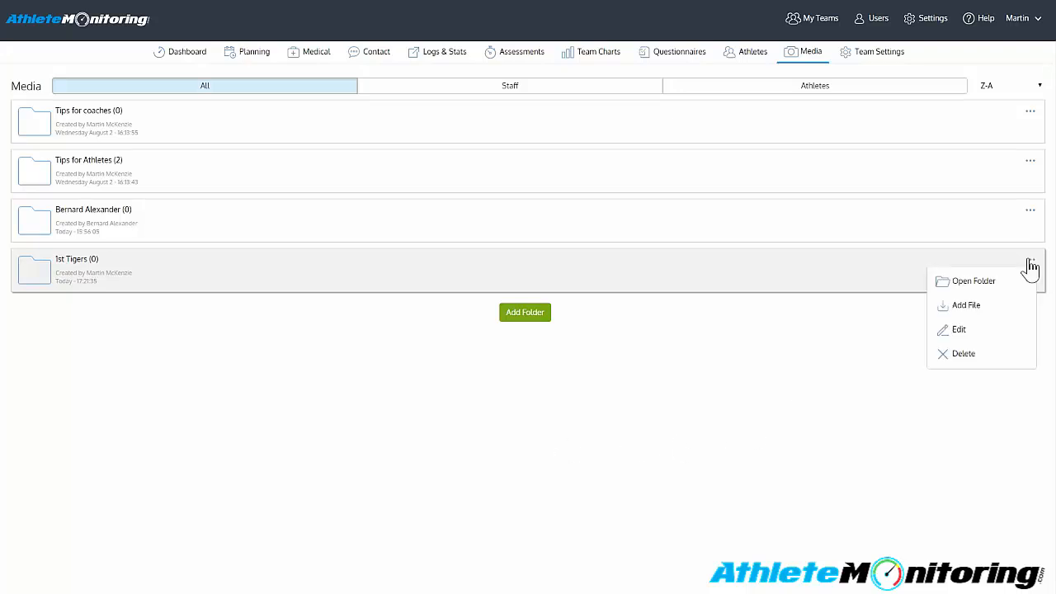
click(977, 333)
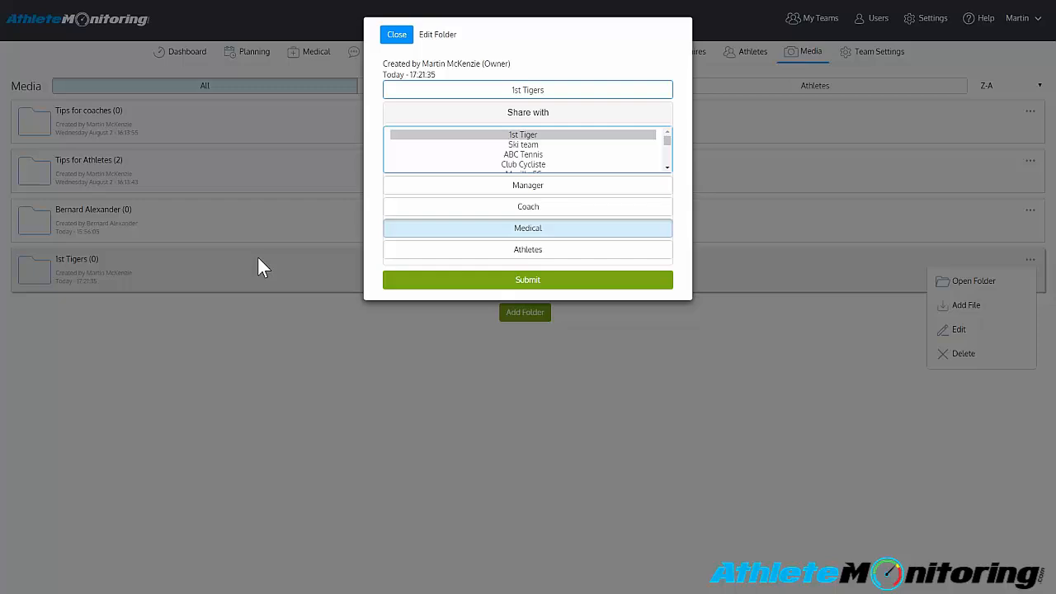
click(423, 245)
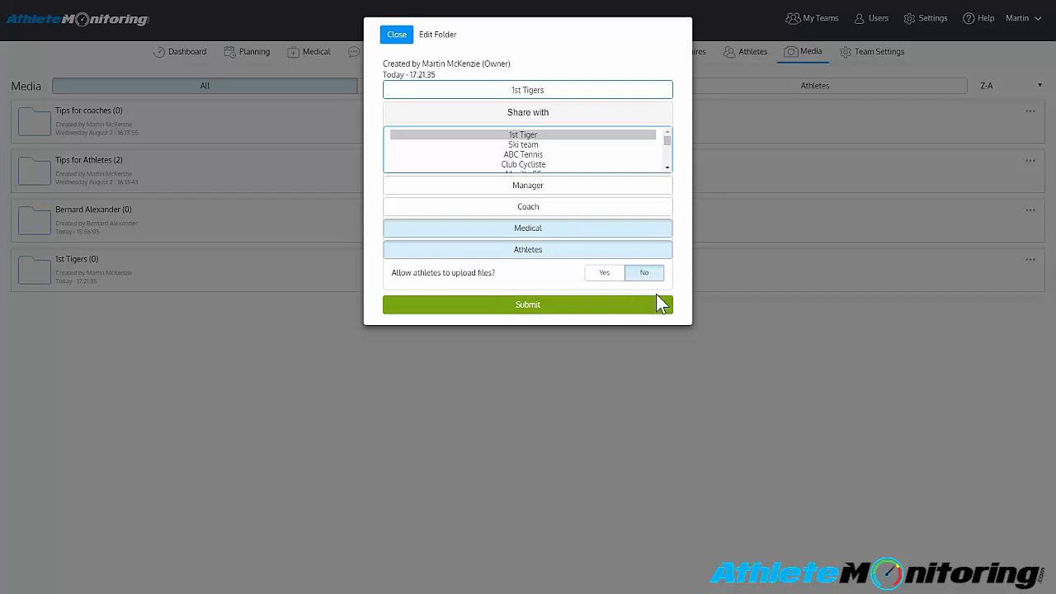
click(606, 275)
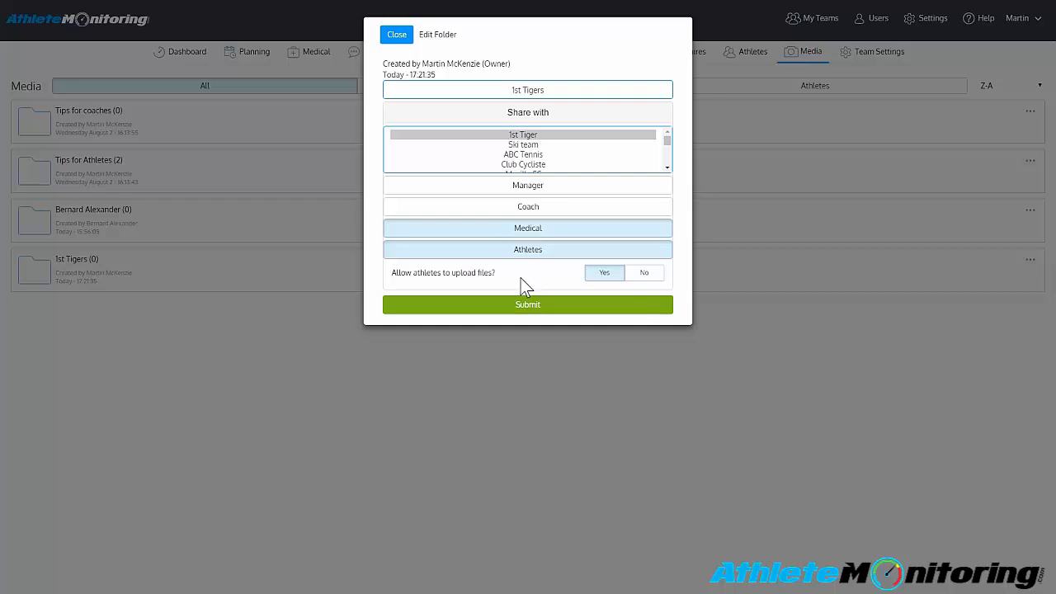
click(642, 276)
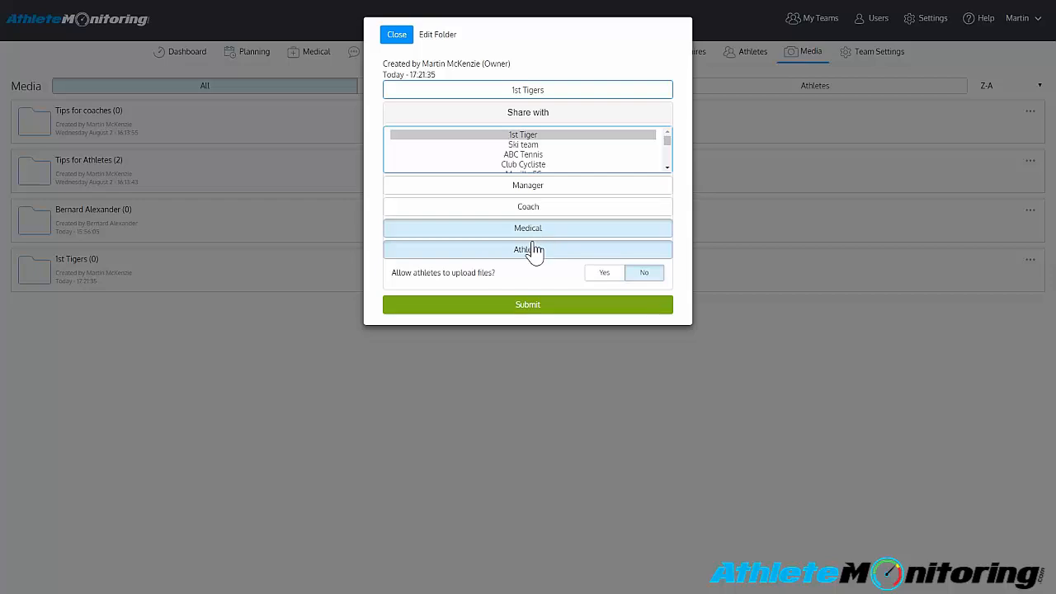
click(535, 250)
click(527, 411)
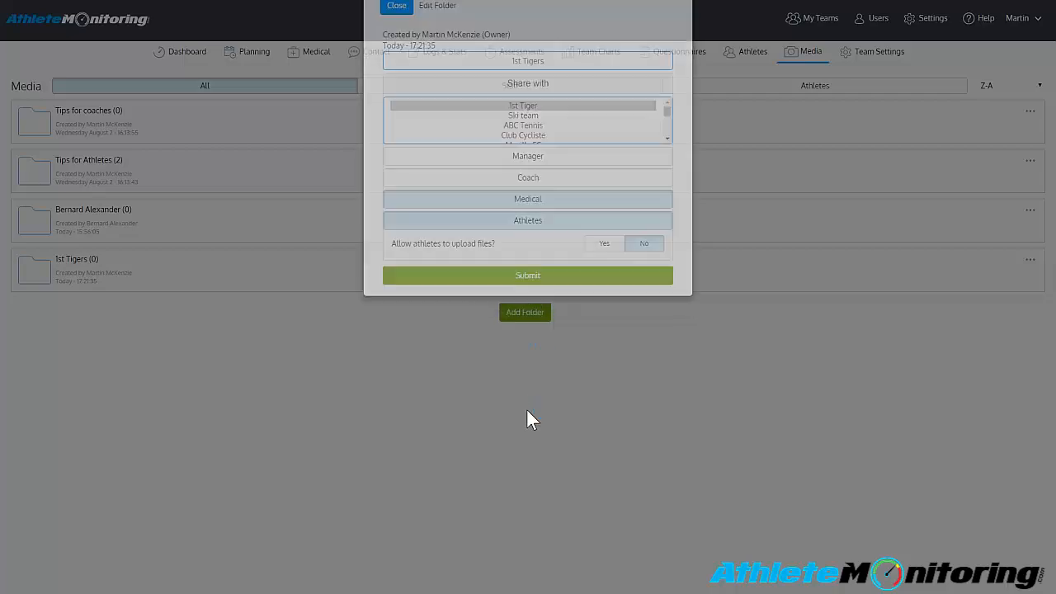
- Log out, switch to the medical staff account, and open the 1st Tiger team's media library
click(1031, 31)
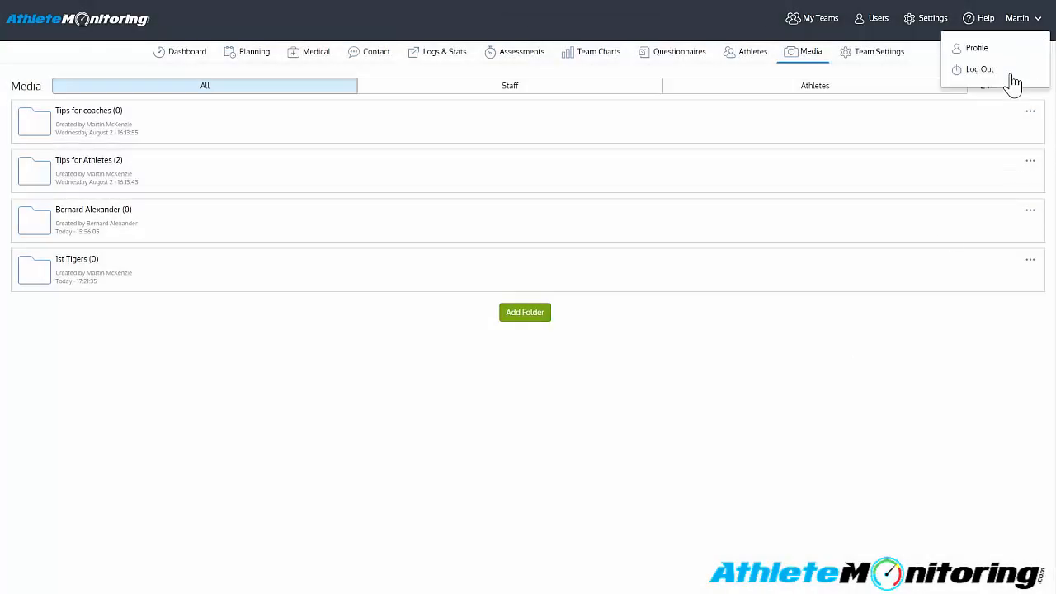
click(1011, 72)
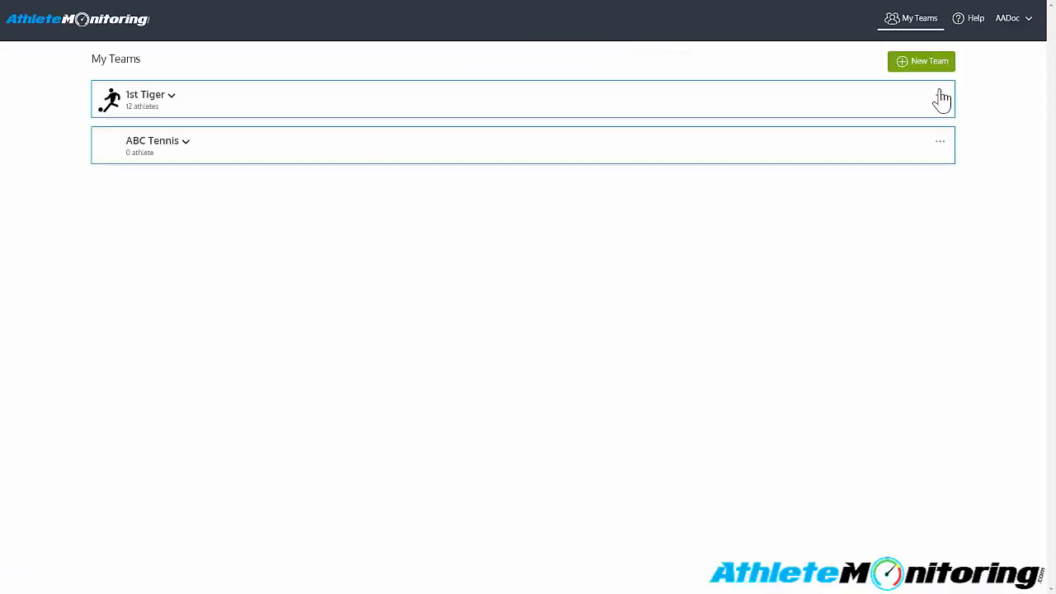
click(937, 98)
click(862, 189)
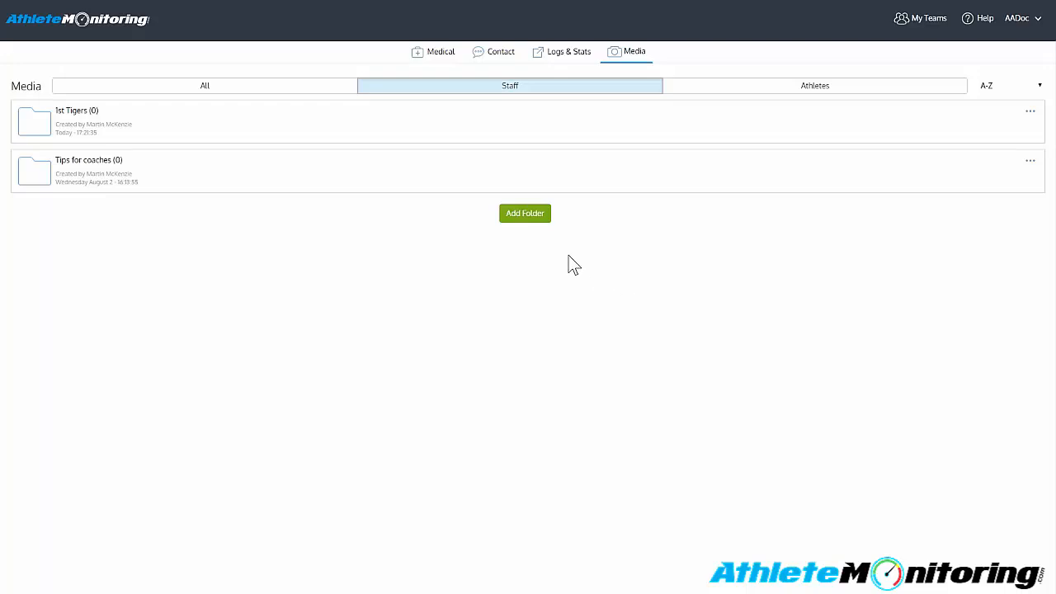
- As medical staff, examine the sharing options for a new folder and the actions offered for the 1st Tigers folder
click(526, 216)
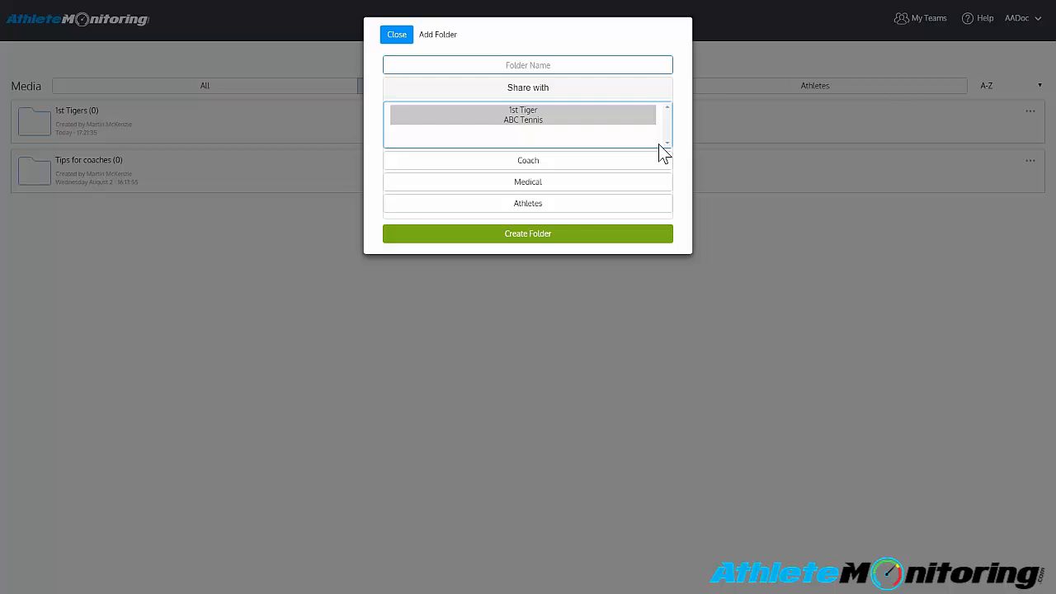
click(397, 35)
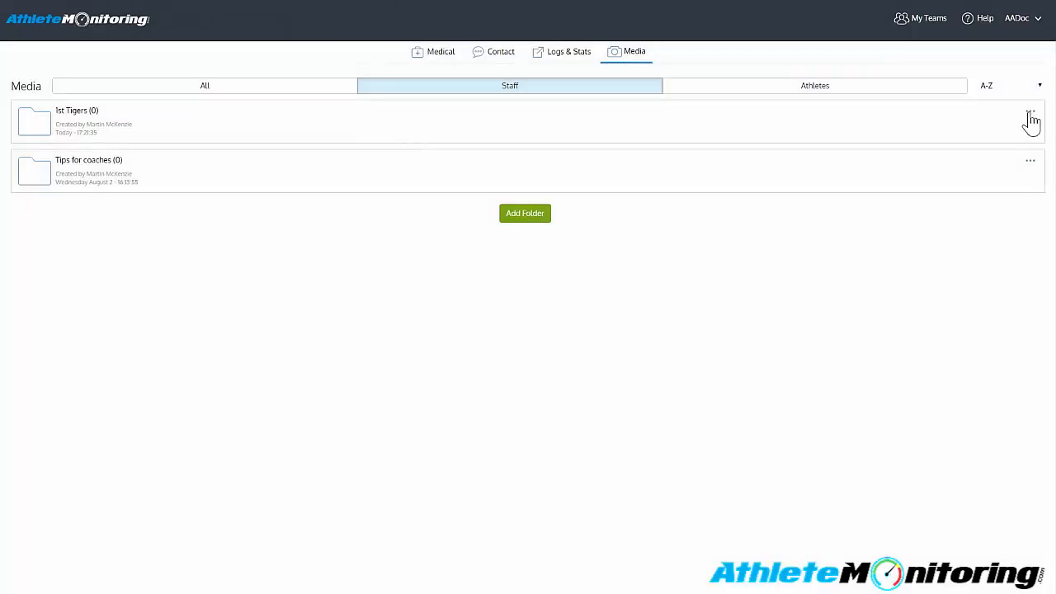
click(1030, 116)
click(963, 185)
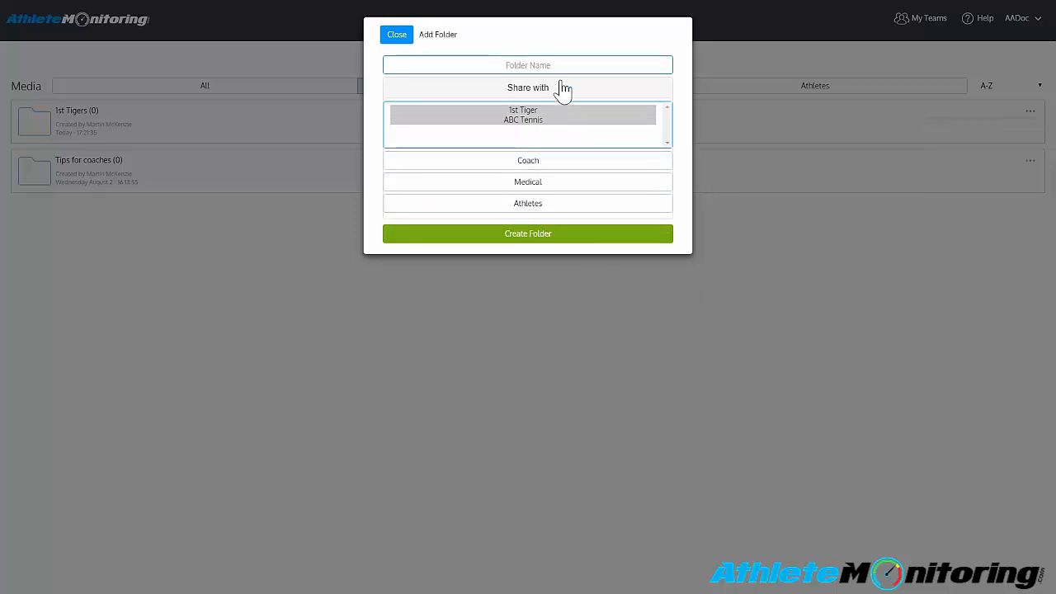
- Create a top-level media folder named Aadoc's folder without sharing it with any role
click(528, 65)
text(AA)
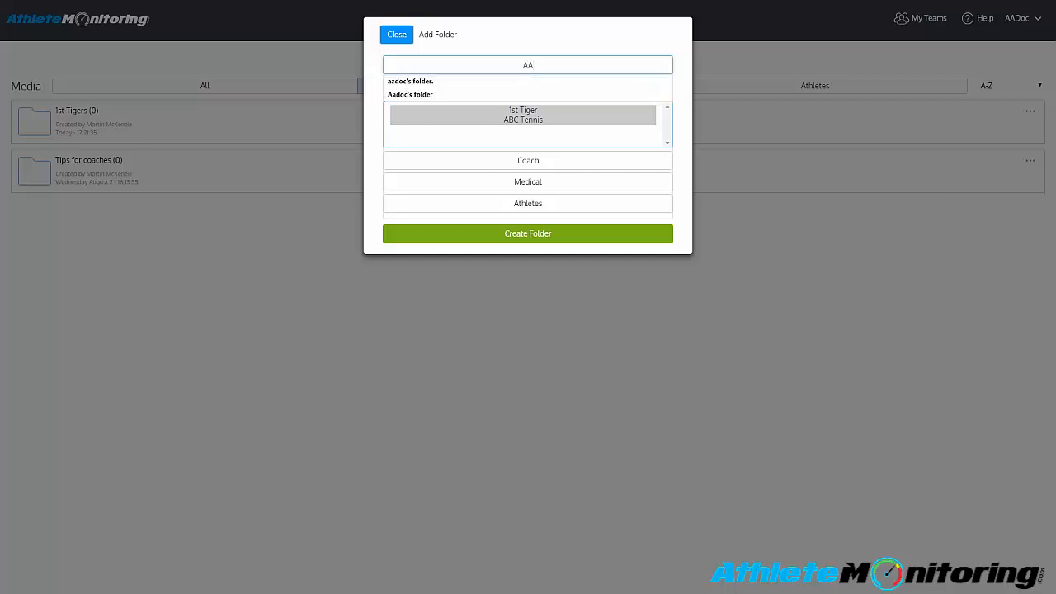
key(BackSpace)
text(adoc's folder)
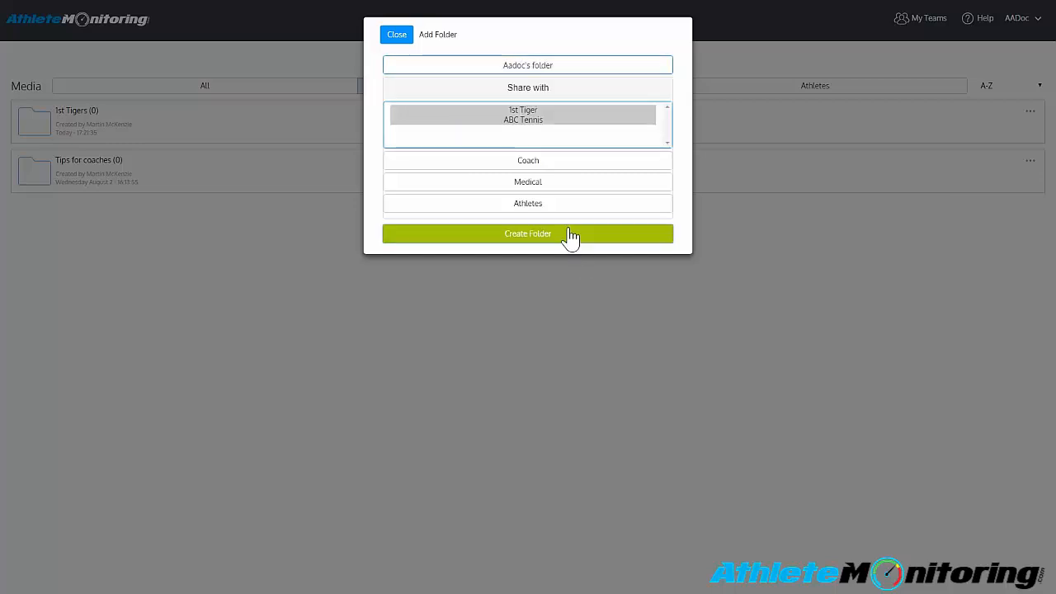
click(571, 238)
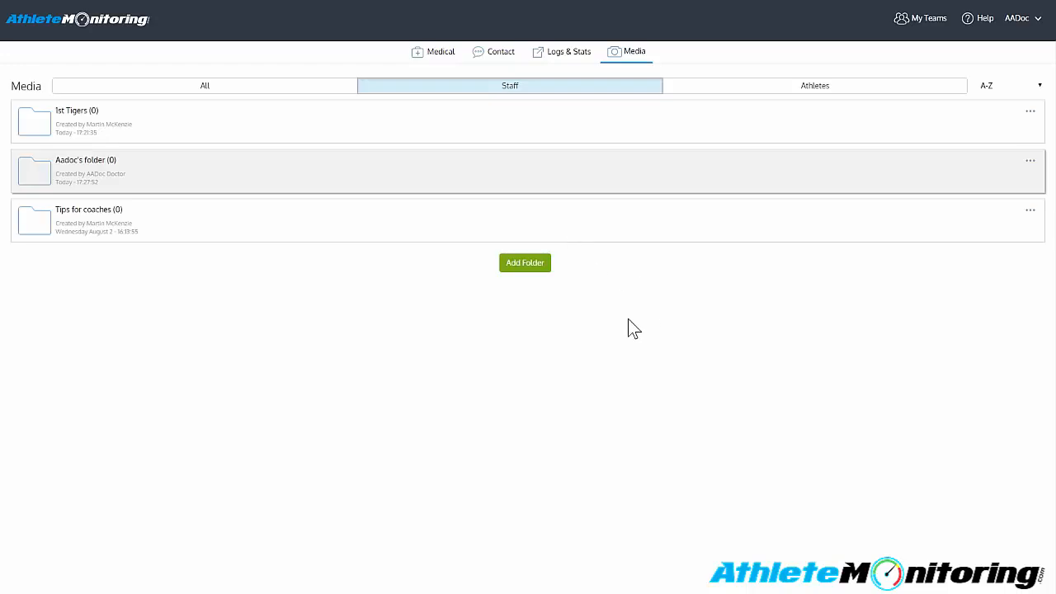
- Log out of the medical account, sign in as the owner, and open the 1st Tiger team's media library
click(1035, 18)
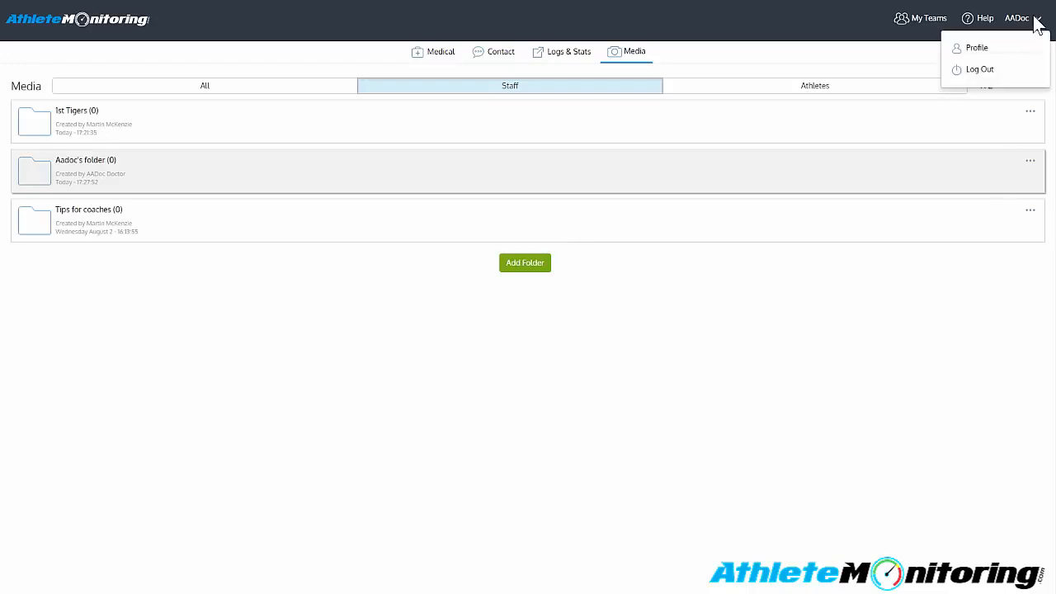
click(981, 71)
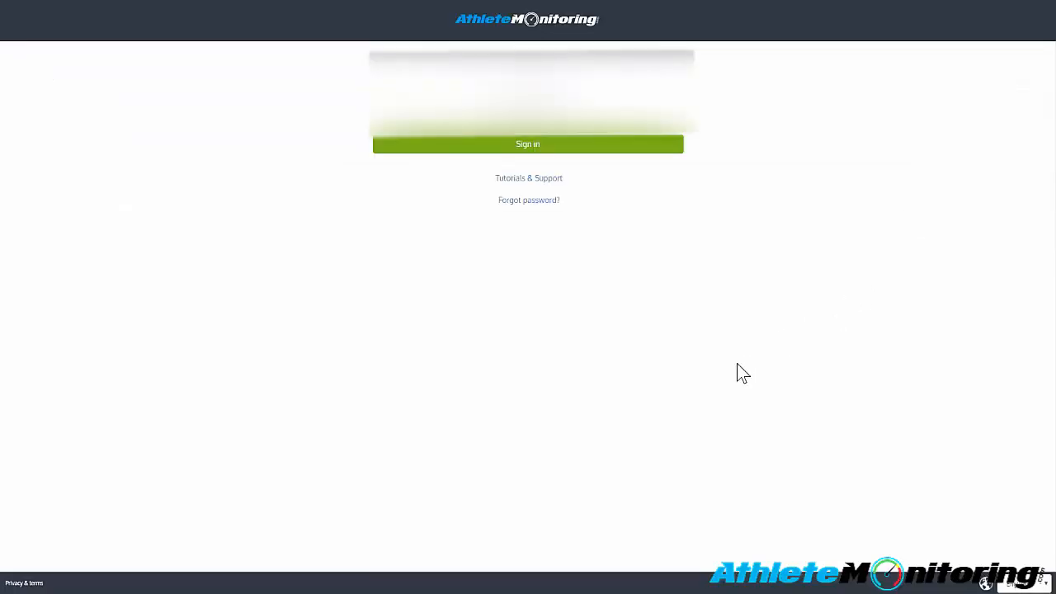
click(502, 155)
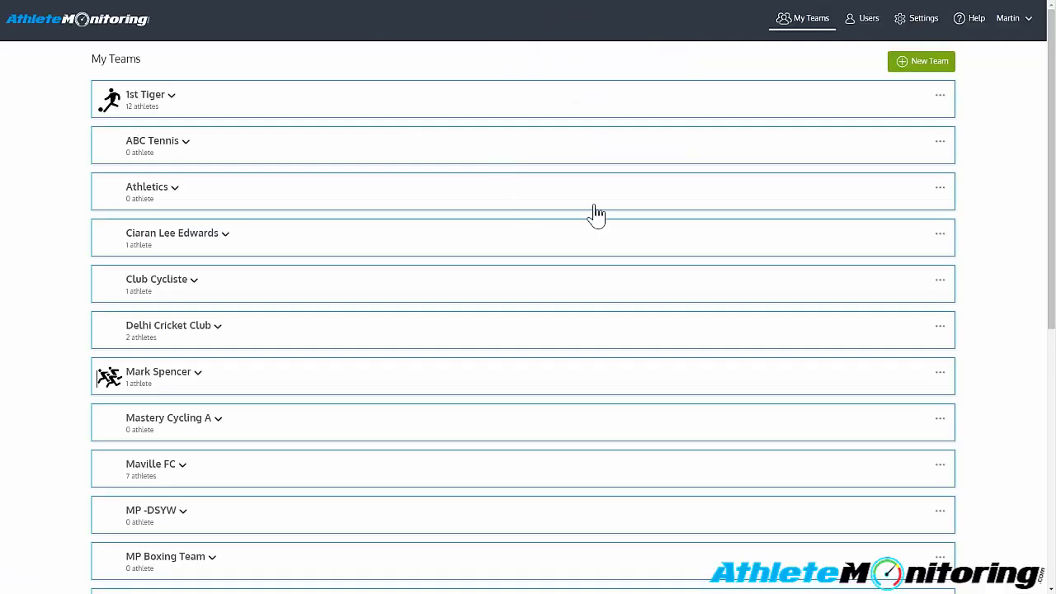
click(939, 96)
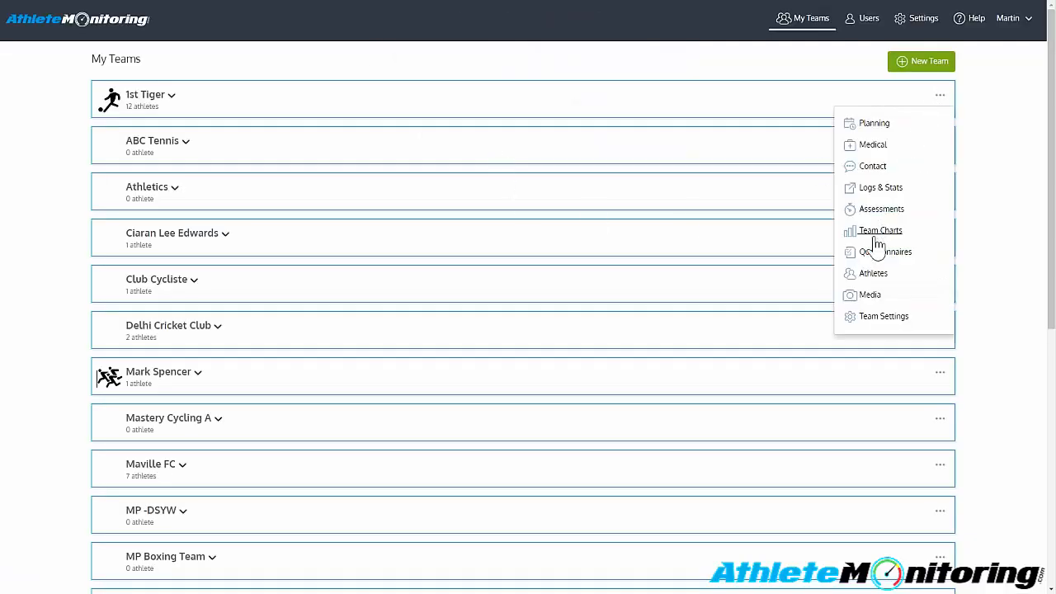
click(862, 296)
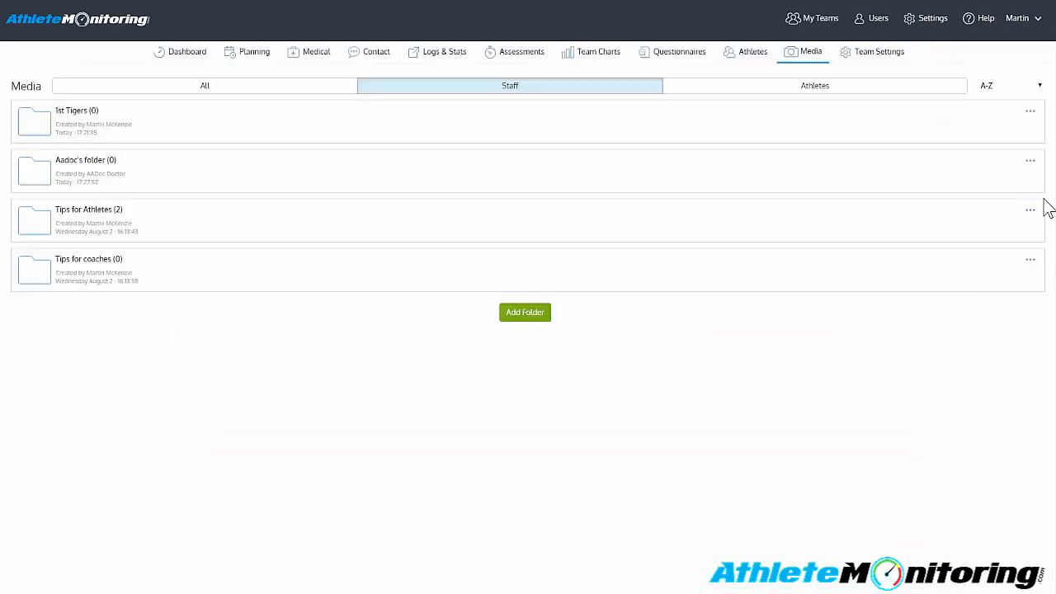
- Review the sharing settings of Aadoc's folder and of the Tips for Athletes folder without changing them
click(1030, 162)
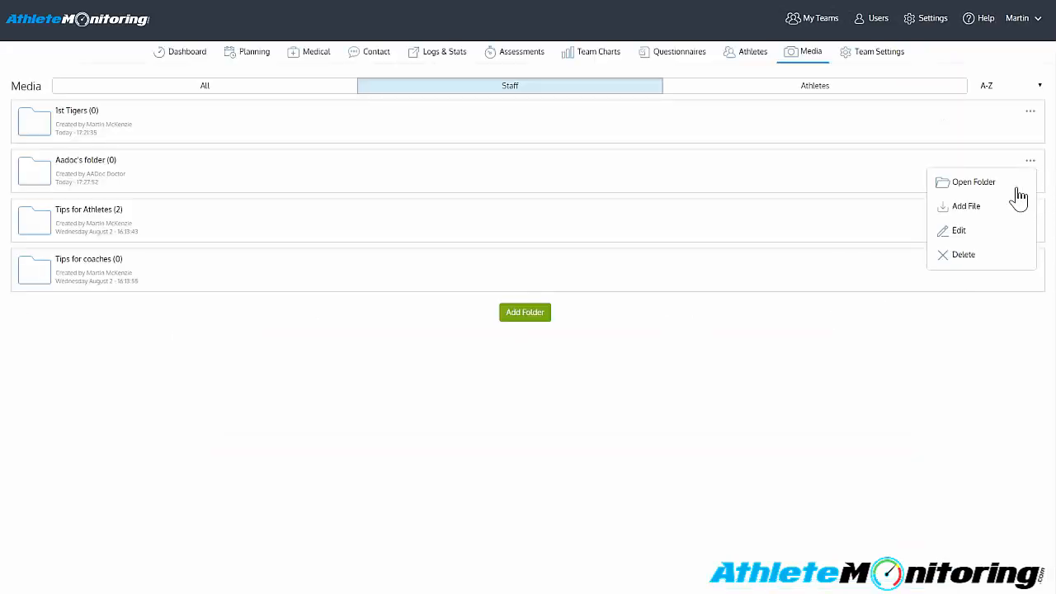
click(965, 239)
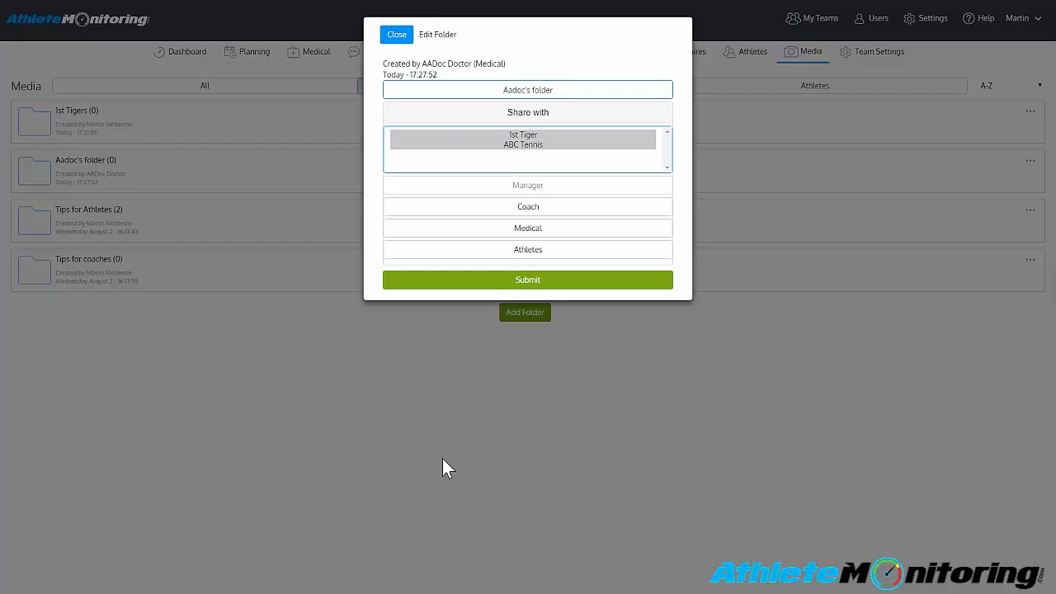
click(470, 432)
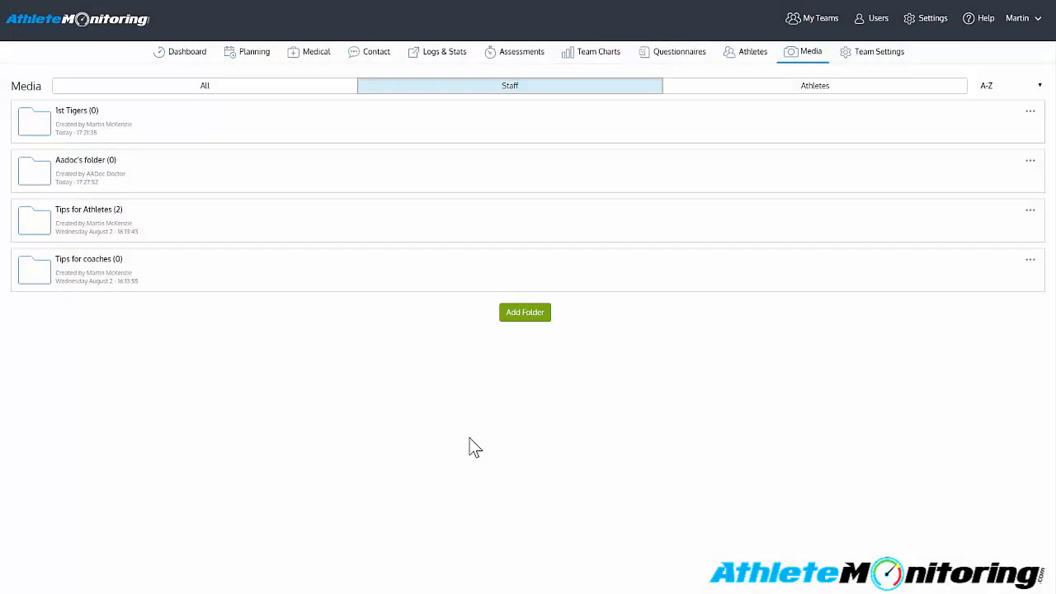
click(1030, 211)
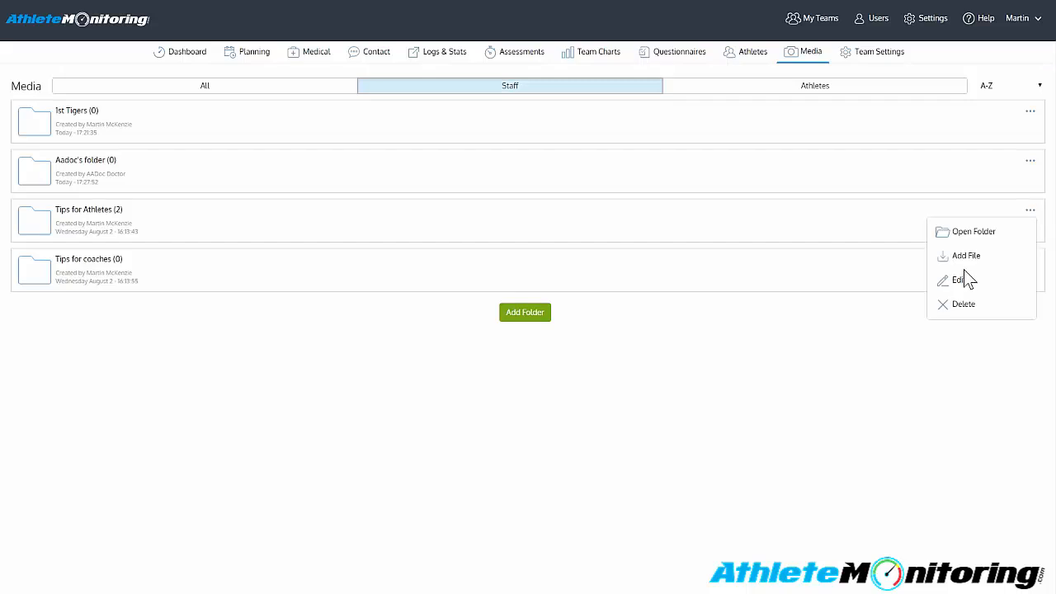
click(958, 282)
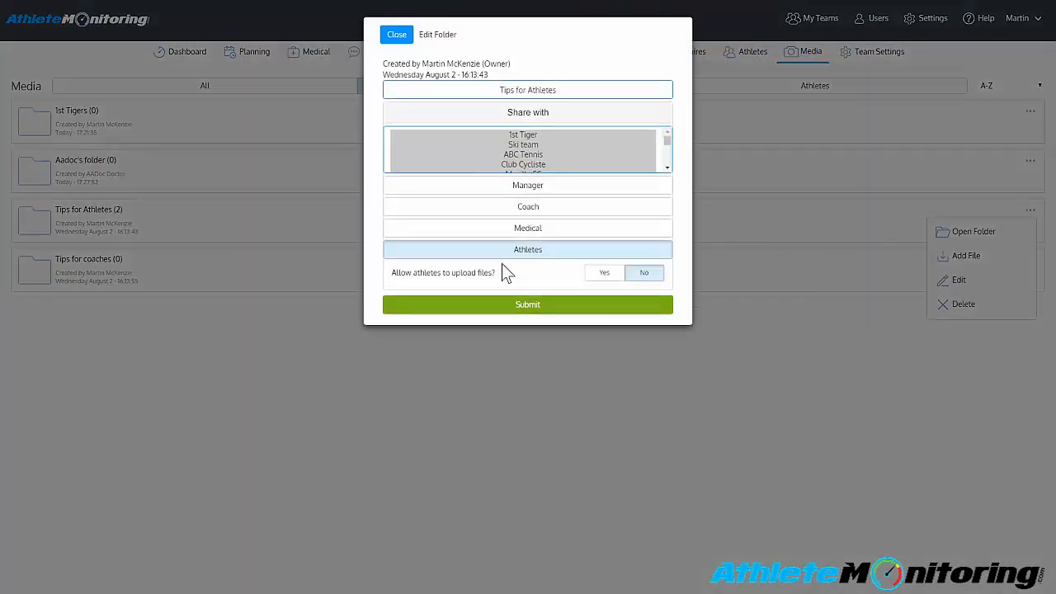
click(536, 305)
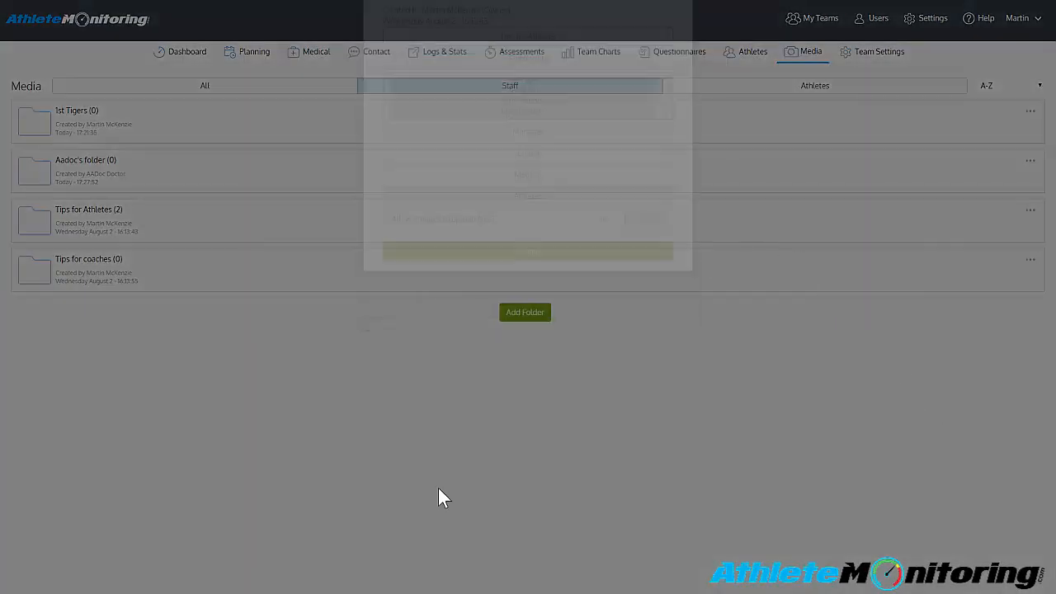
- Inside Tips for Athletes, create a subfolder named Tips for Athletes -- Medical shared with the Medical and Athletes roles
click(149, 234)
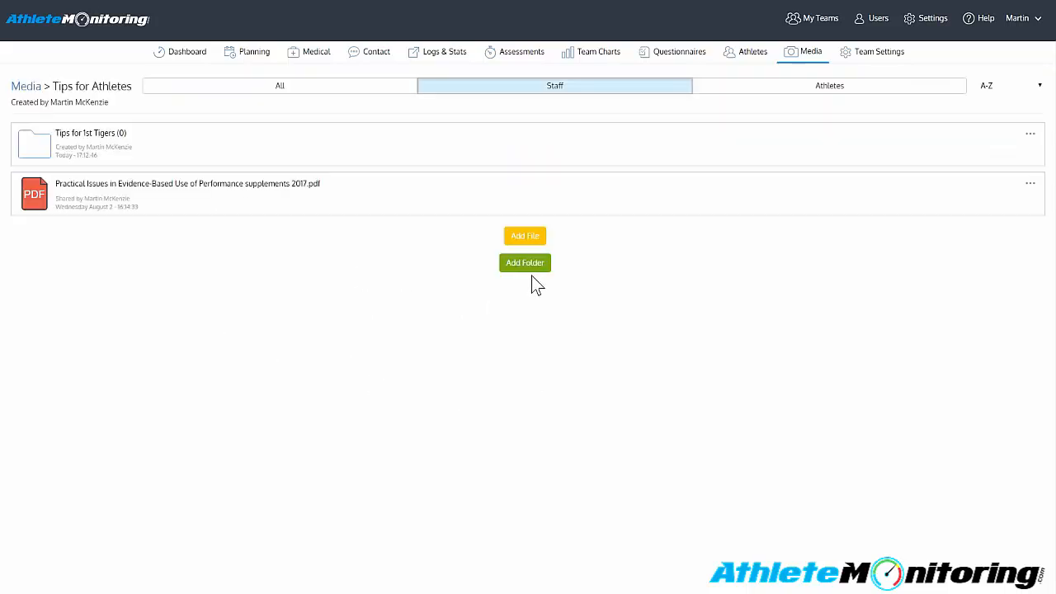
click(525, 263)
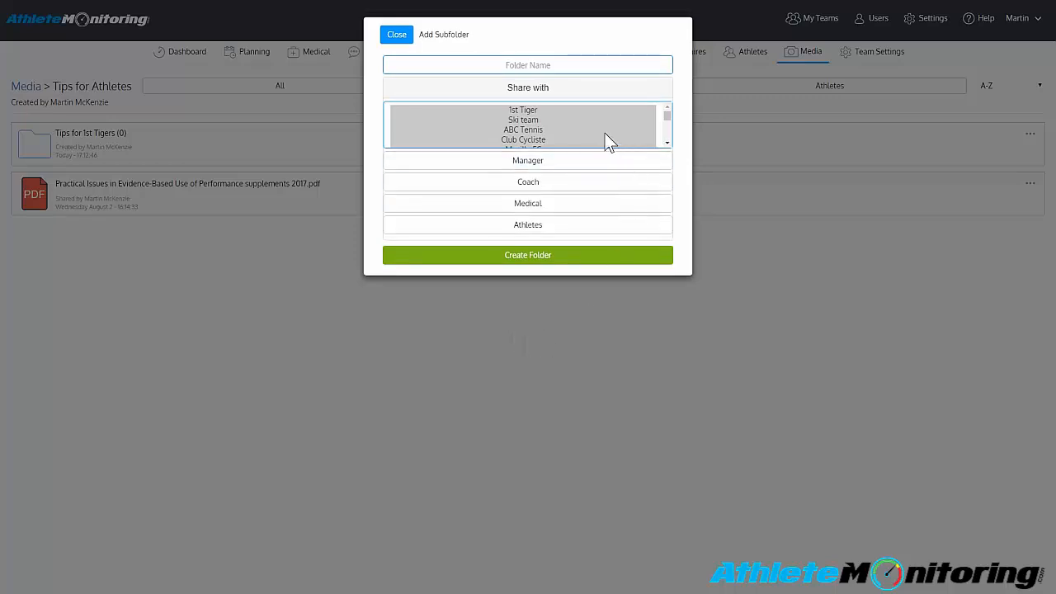
click(528, 64)
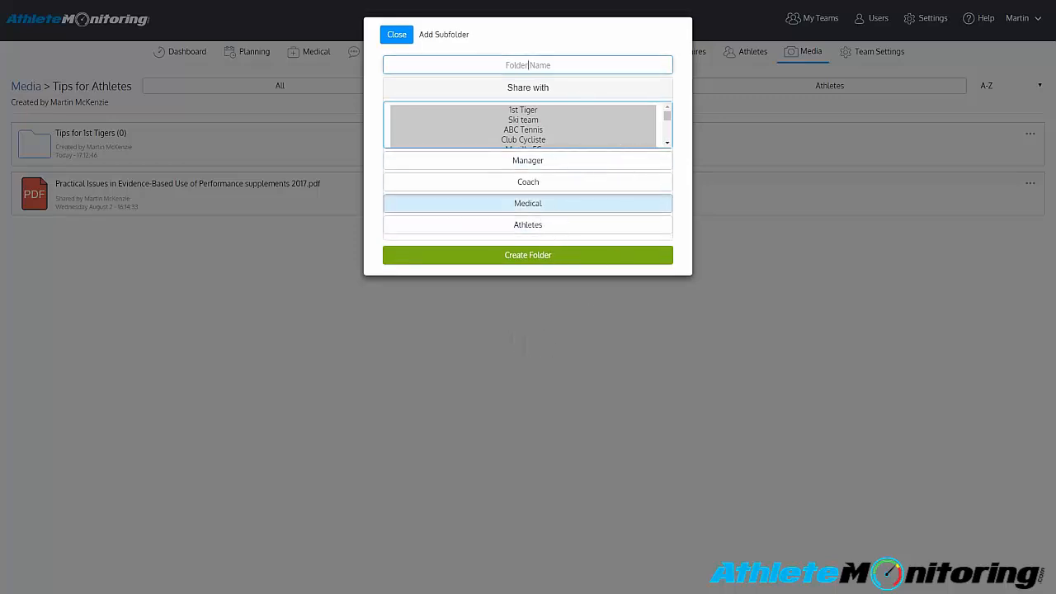
text(Tips for Athletes -- Medical)
click(608, 226)
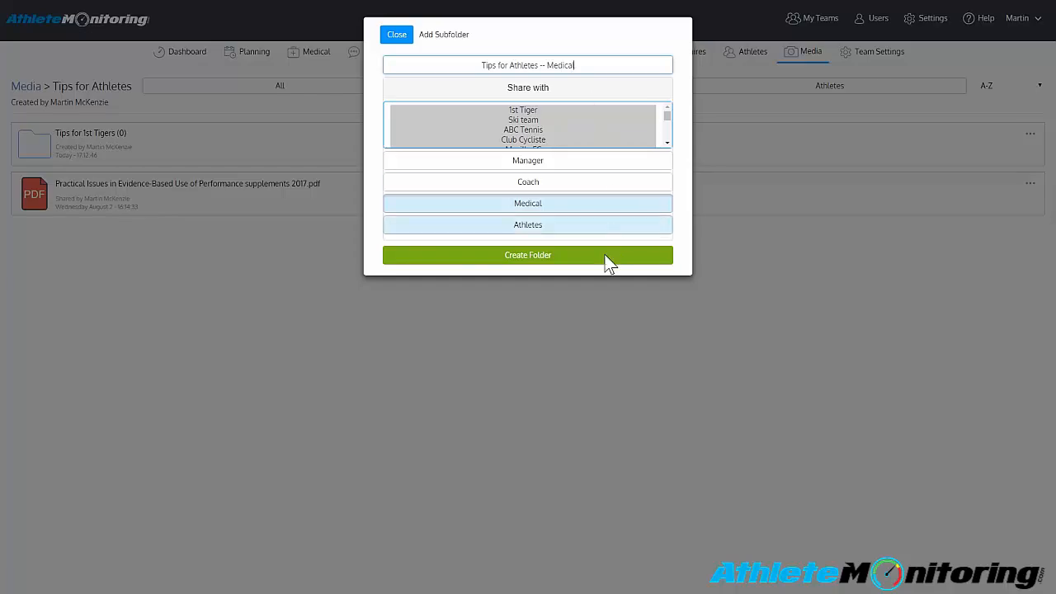
click(608, 258)
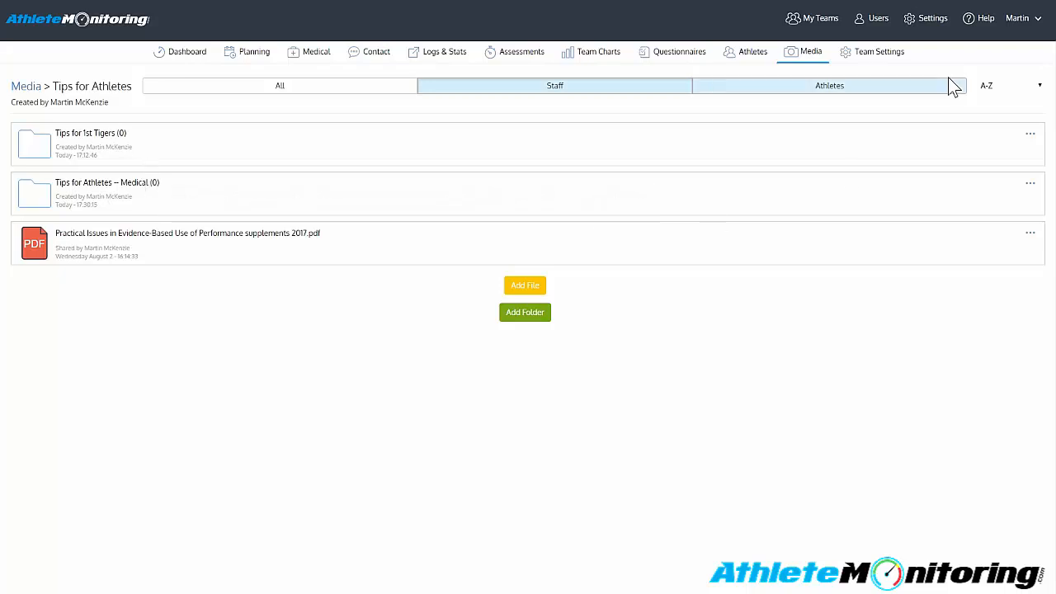
- Sign back in with the medical staff account and check which folders the 1st Tiger team's media library shows
click(1010, 22)
click(994, 75)
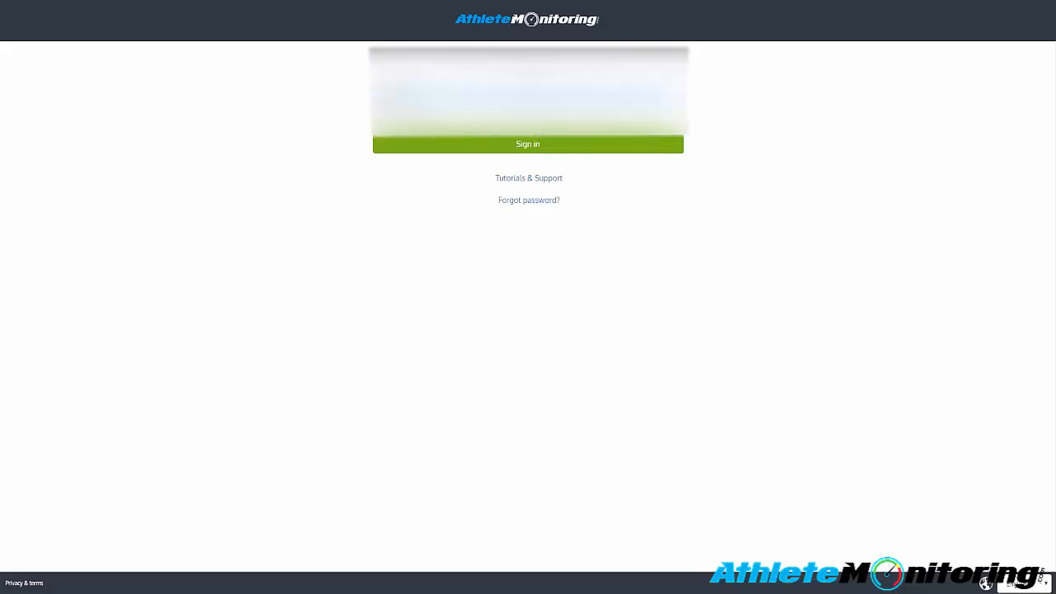
click(529, 146)
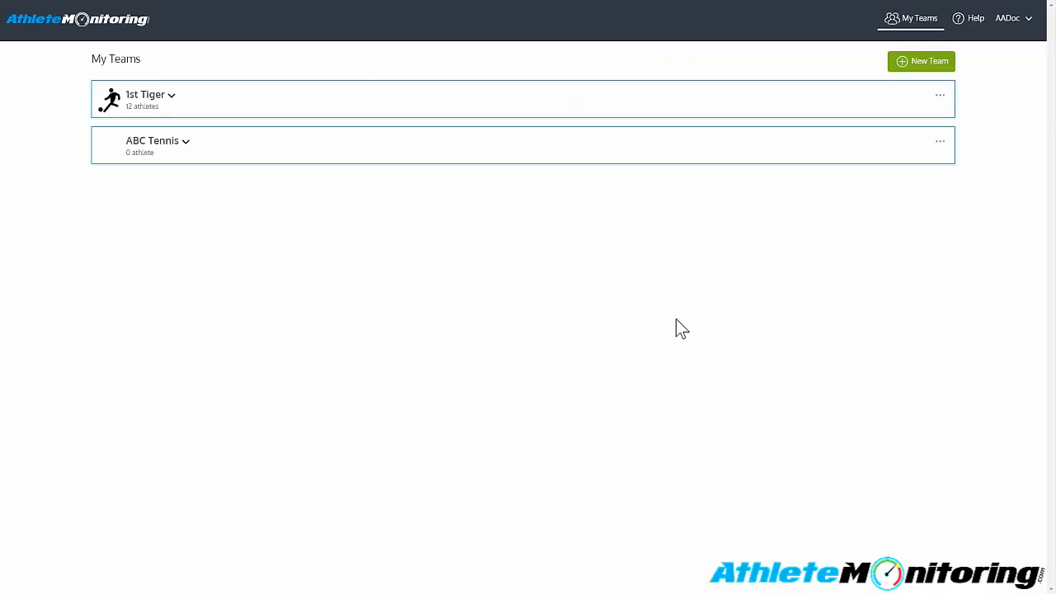
click(939, 96)
click(893, 189)
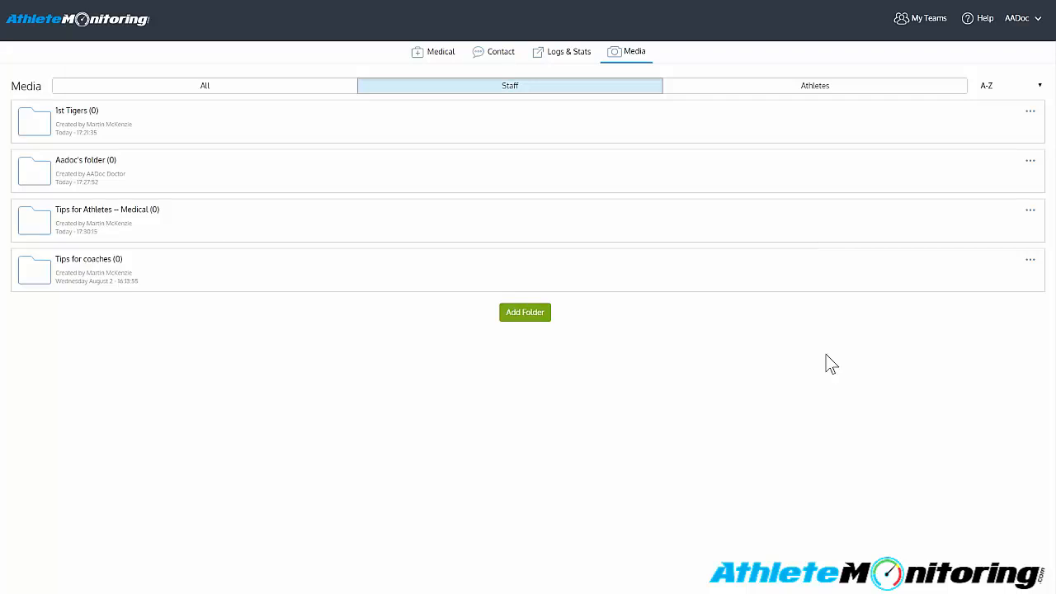
- Switch from the medical staff account back to the owner account and open the 1st Tiger team's media library
click(1016, 20)
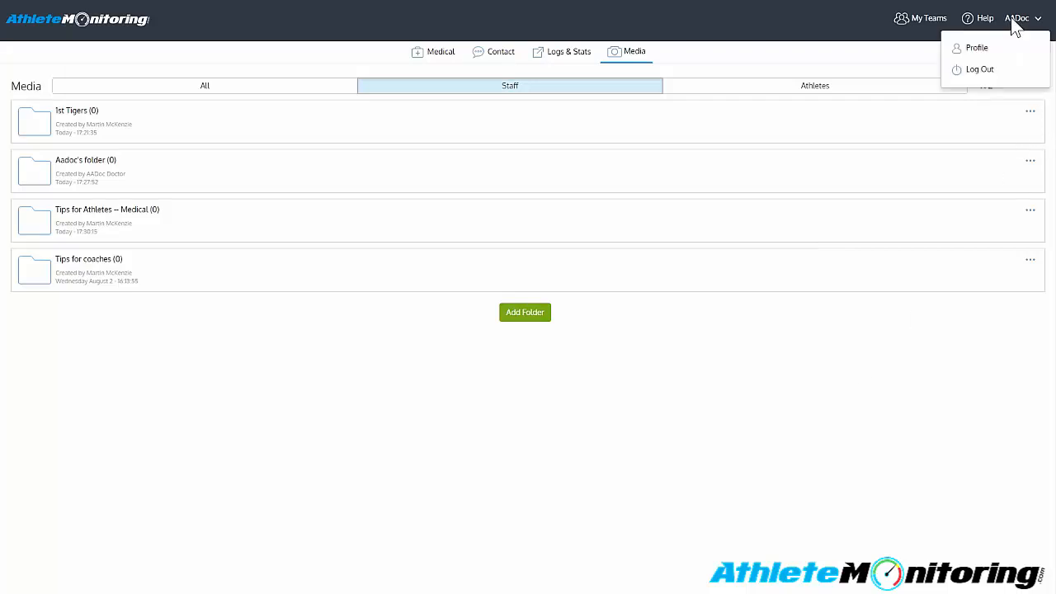
click(979, 70)
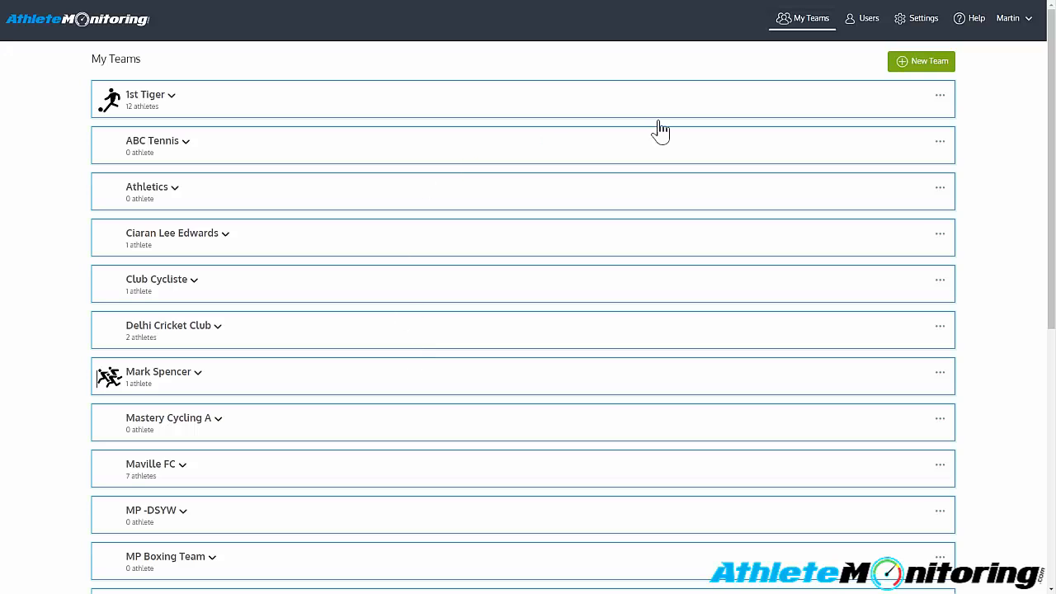
click(936, 97)
click(872, 295)
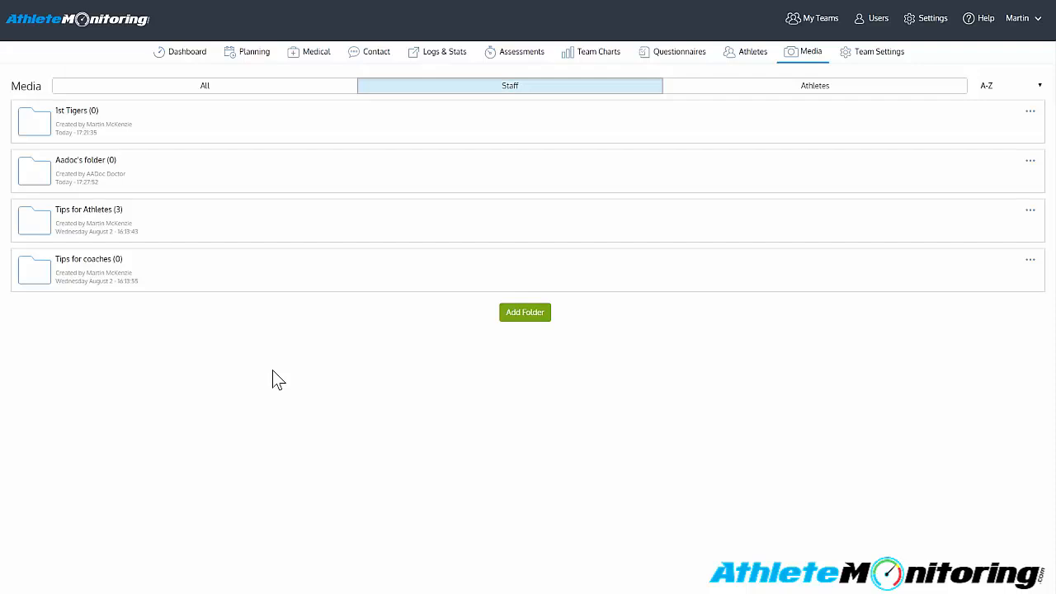
- Delete Aadoc's folder from the 1st Tiger team's media library and confirm the deletion
click(1036, 165)
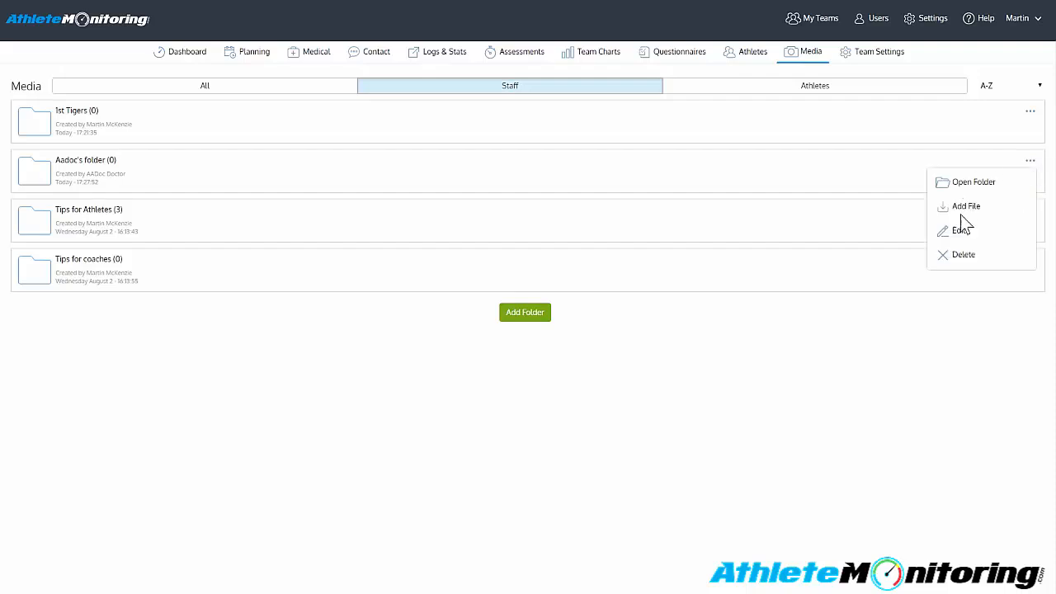
click(960, 255)
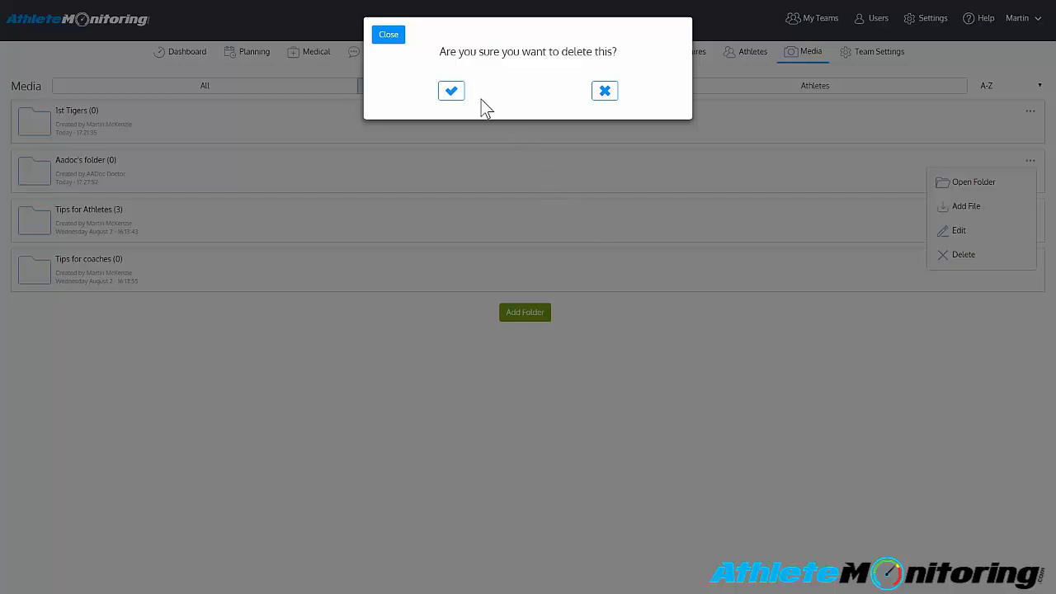
click(452, 90)
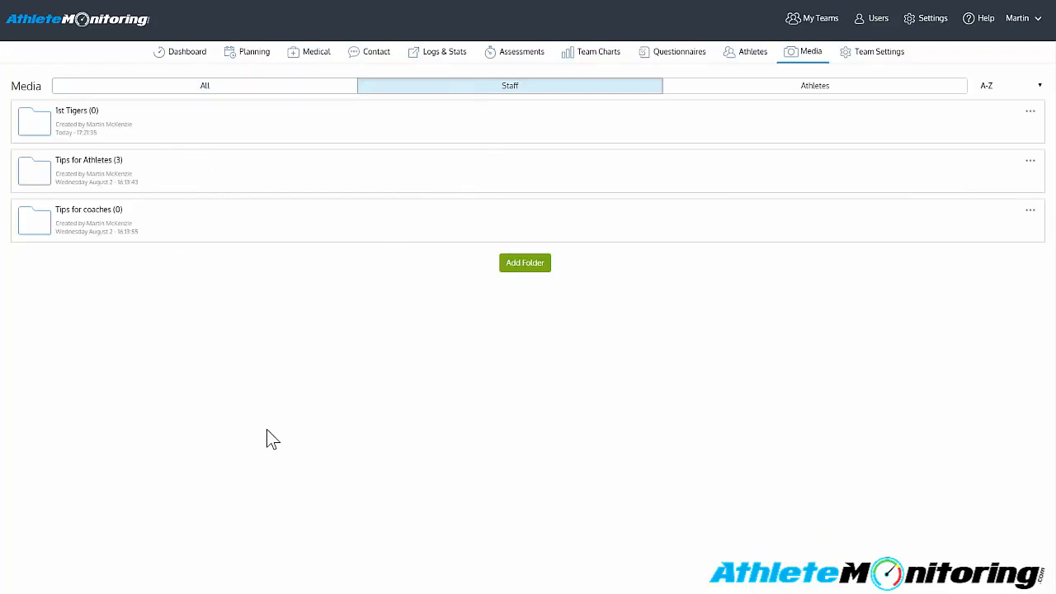
- Try to delete the Tips for Athletes folder, which still contains subfolders or files
click(1031, 117)
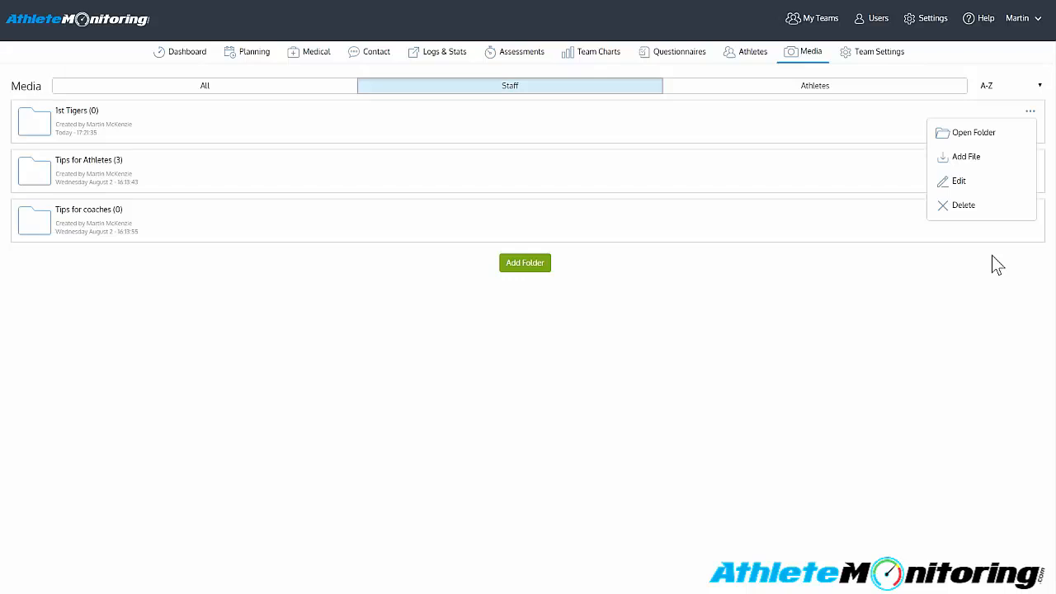
click(860, 315)
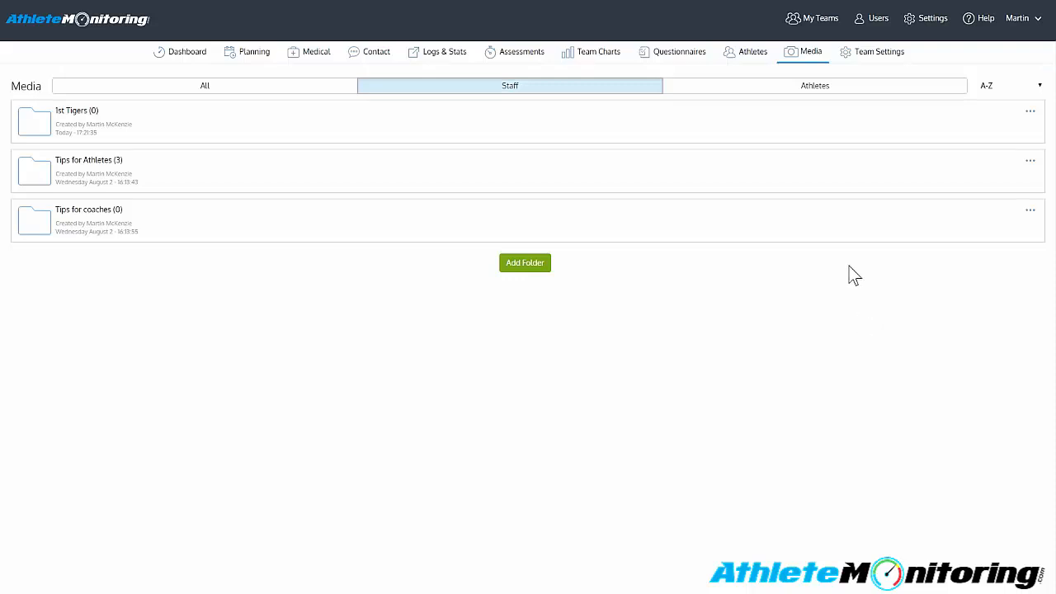
click(1031, 161)
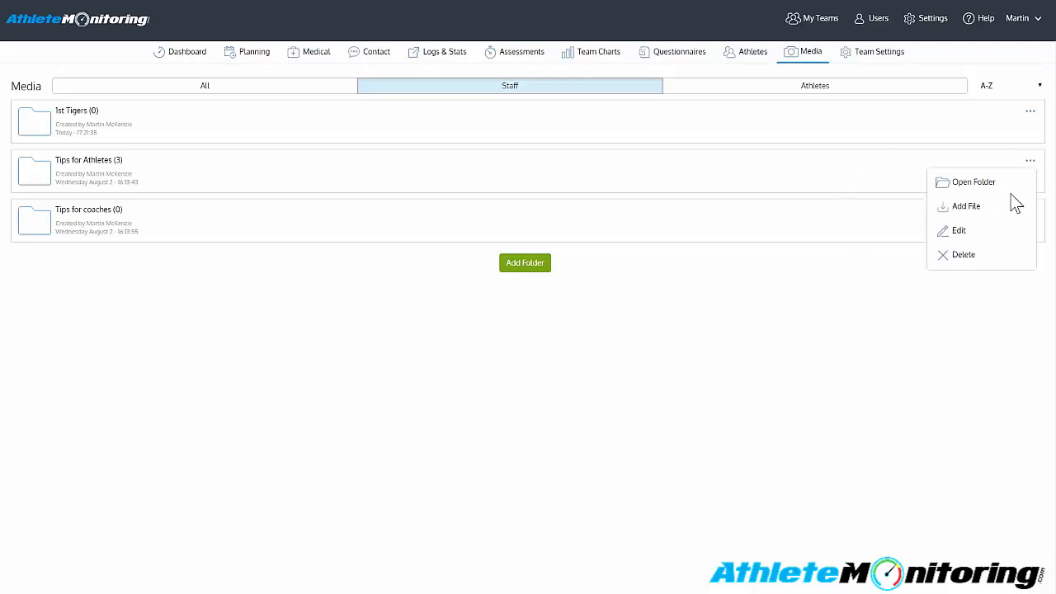
click(961, 256)
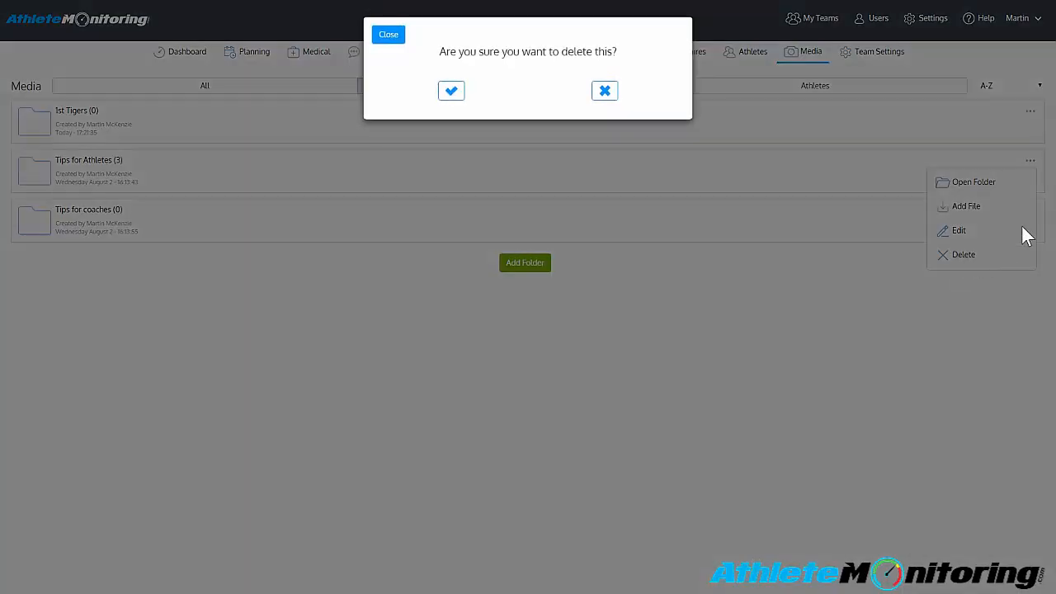
click(451, 91)
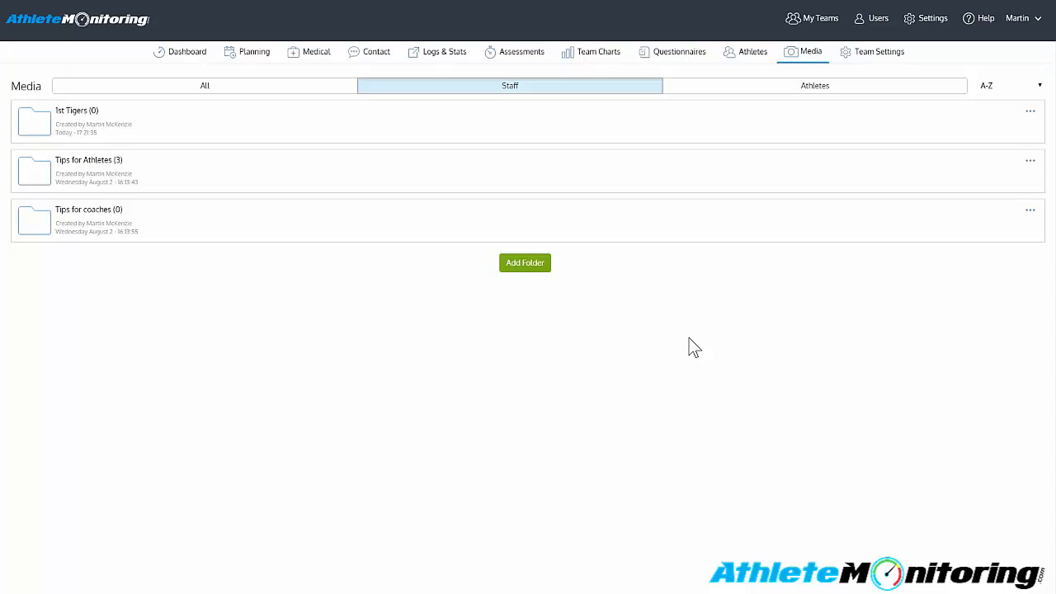
- Inside the 1st Tigers folder, create a Team Photos subfolder shared with the 1st Tiger team's managers, coaches, medical staff and athletes, allowing athlete uploads
click(243, 130)
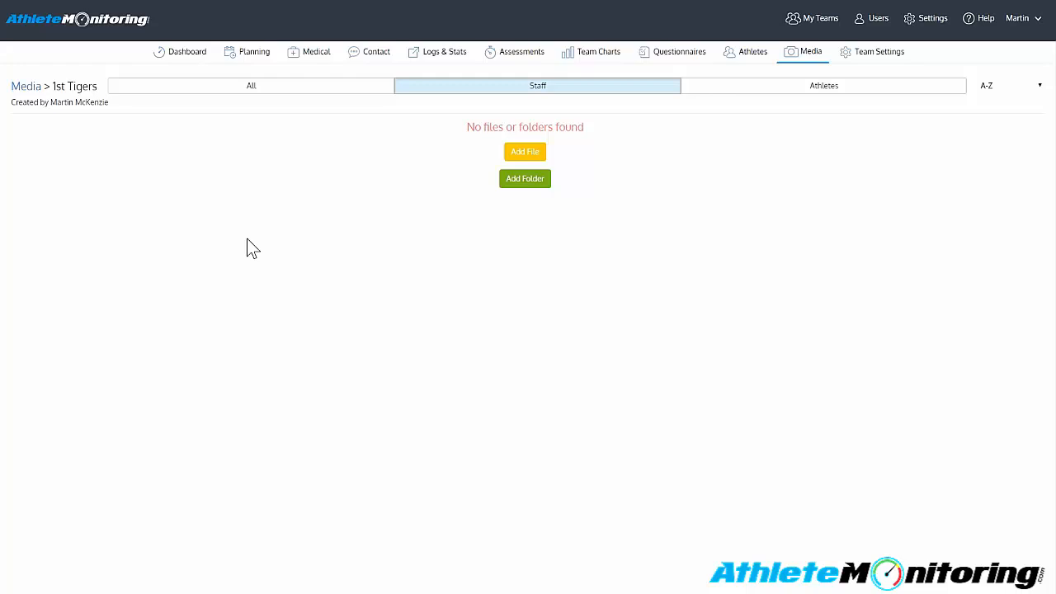
click(547, 181)
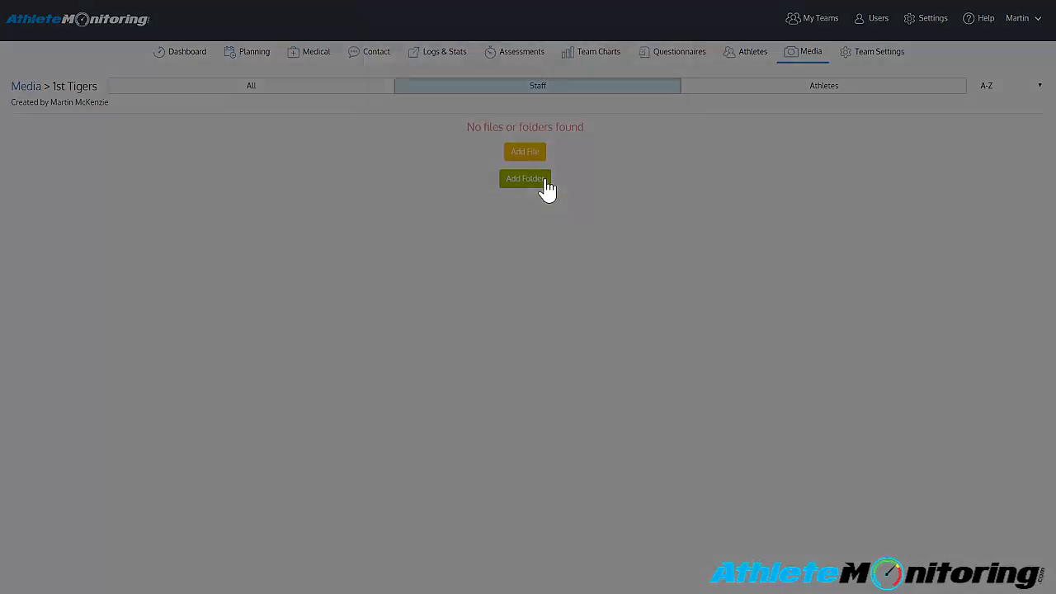
click(566, 188)
click(568, 200)
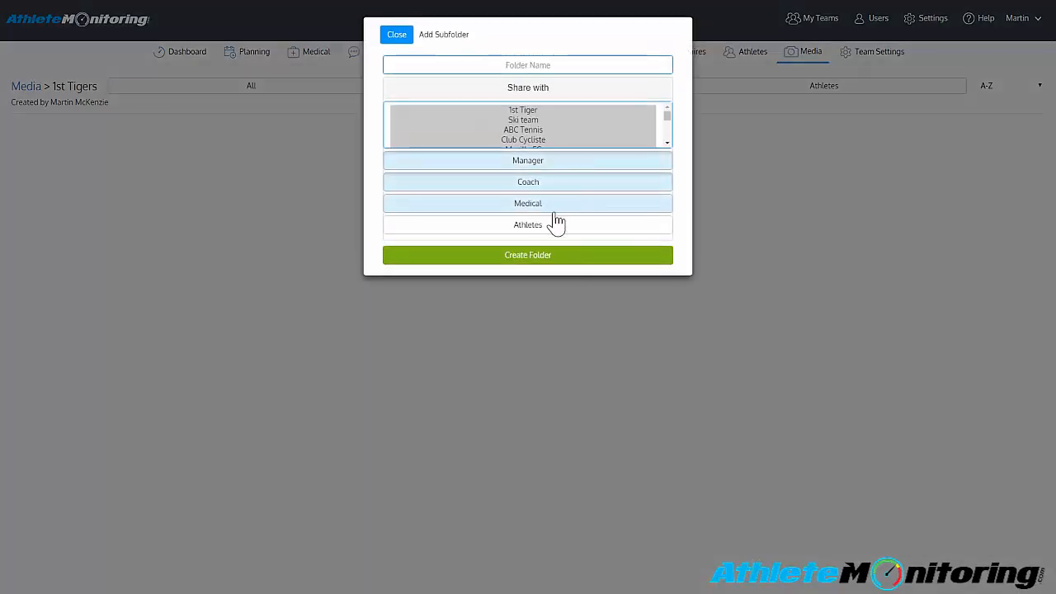
click(554, 230)
click(603, 247)
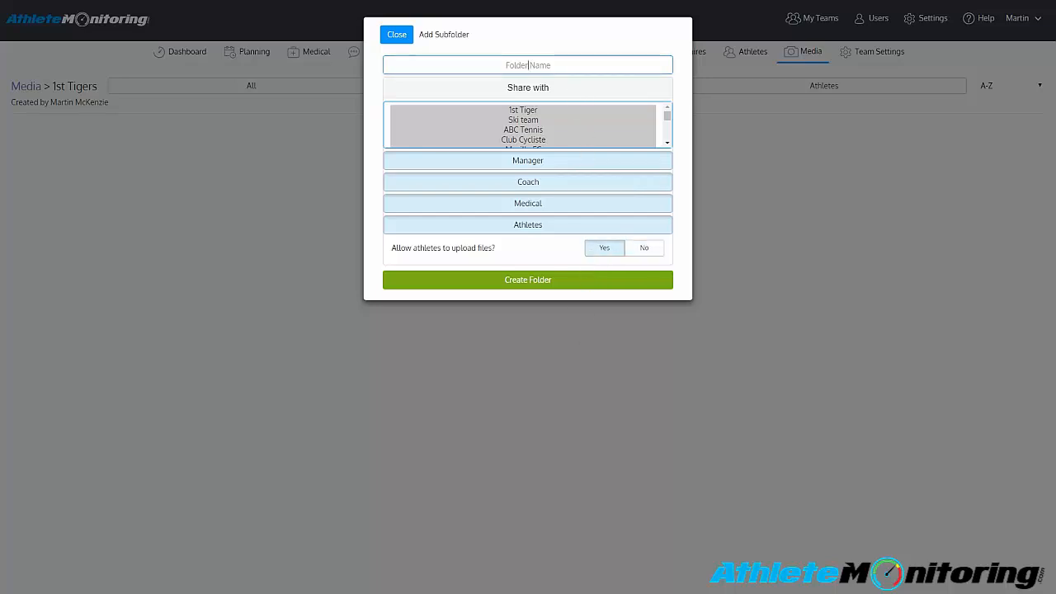
text(Team Photos)
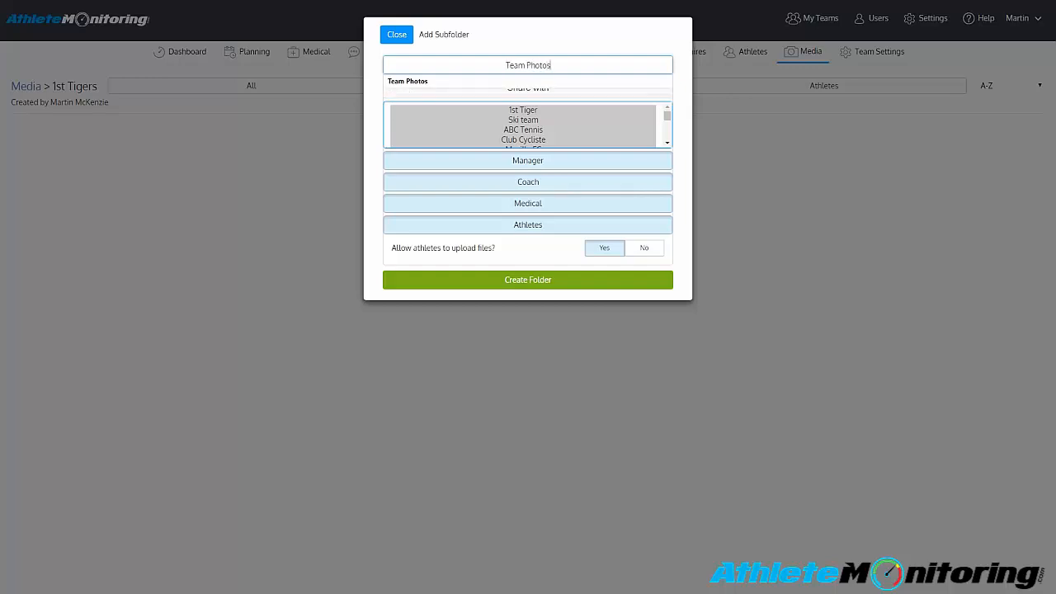
click(585, 37)
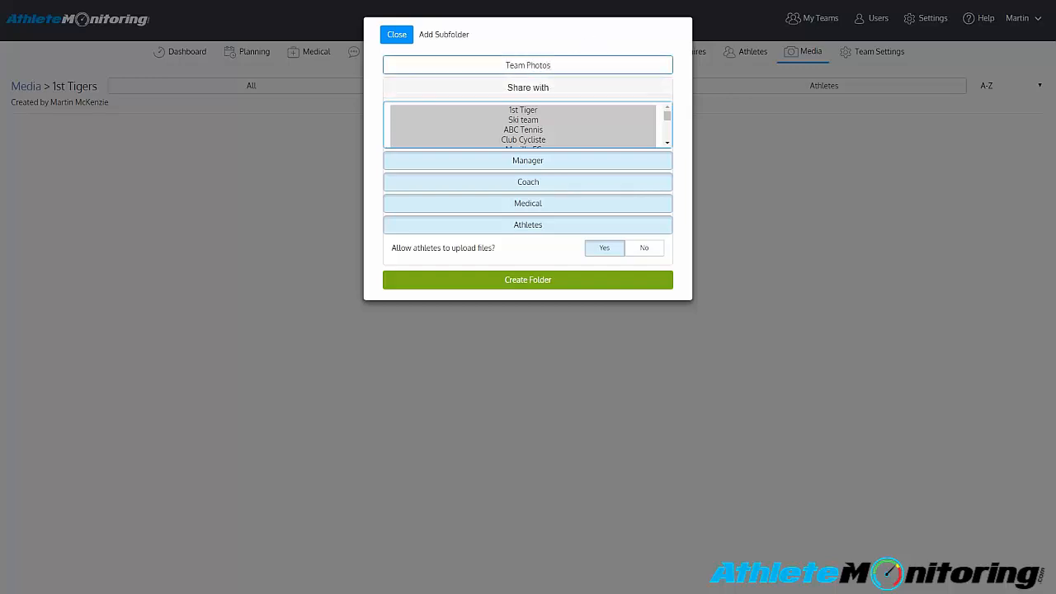
click(553, 108)
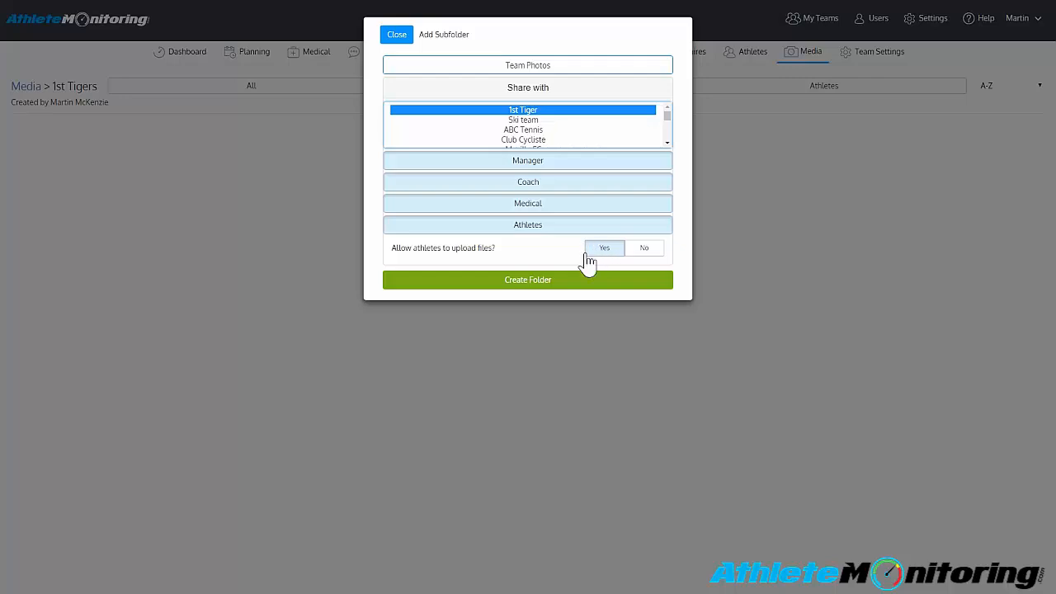
click(512, 289)
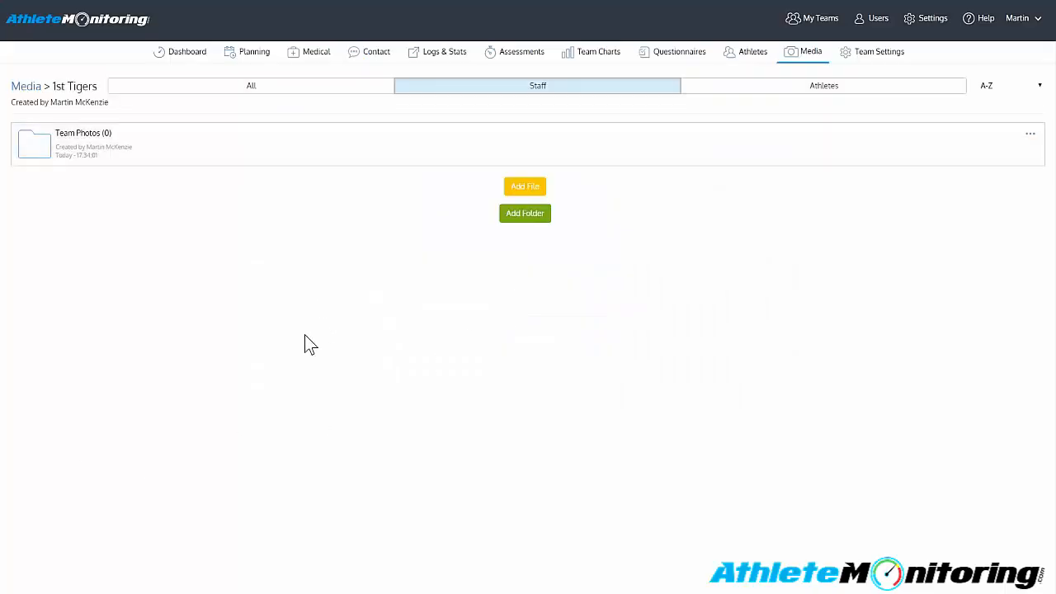
- Inside Team Photos, create the subfolder "June 1st, 2017 - 1st Tigers Vs. Atlanta" for all four 1st Tiger roles, allowing athlete uploads
click(327, 165)
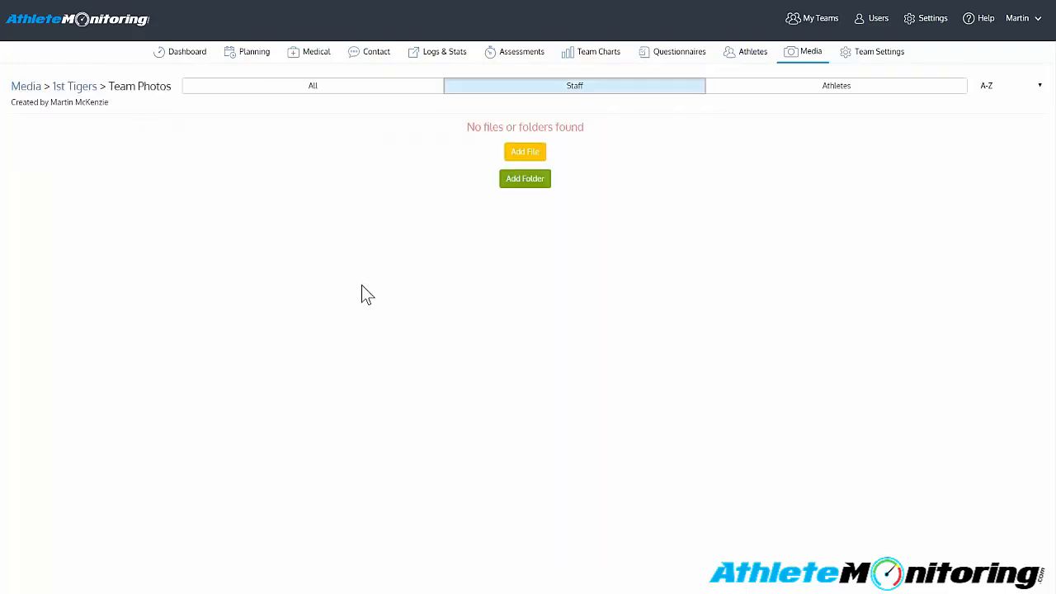
click(520, 181)
click(527, 65)
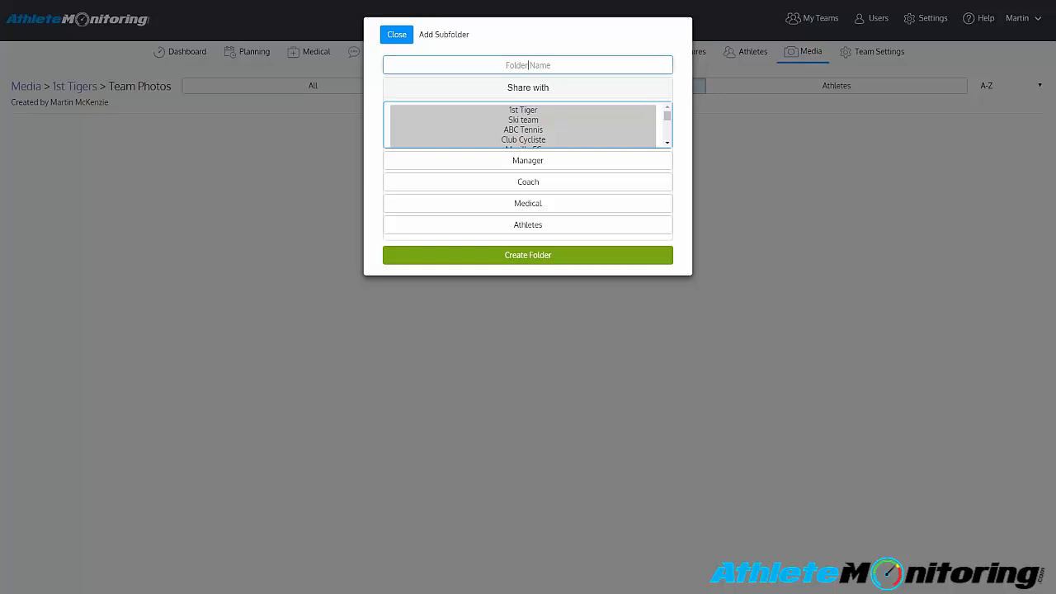
text(June)
click(626, 89)
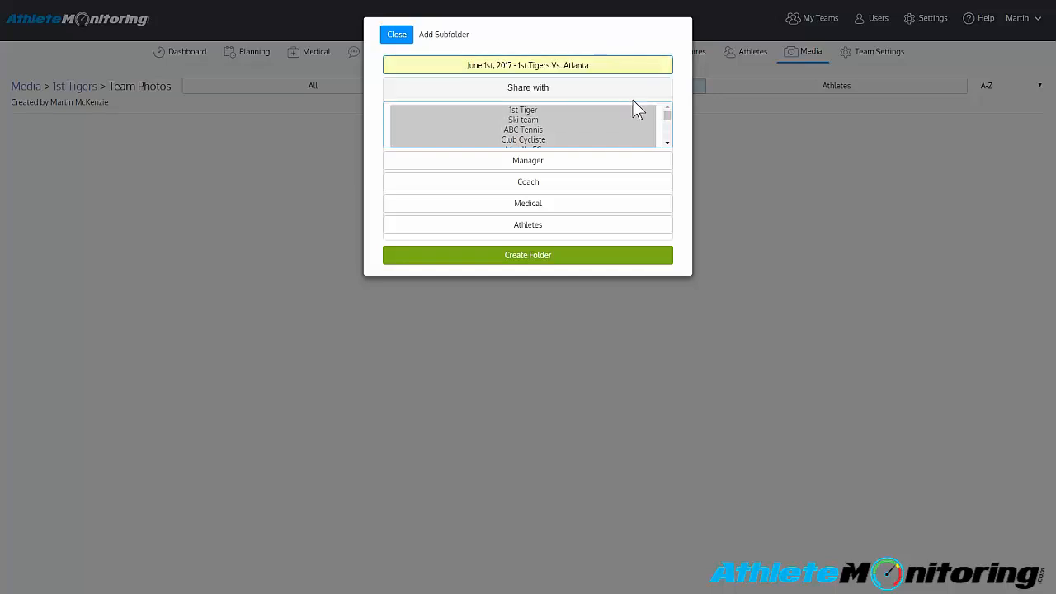
click(536, 165)
click(533, 184)
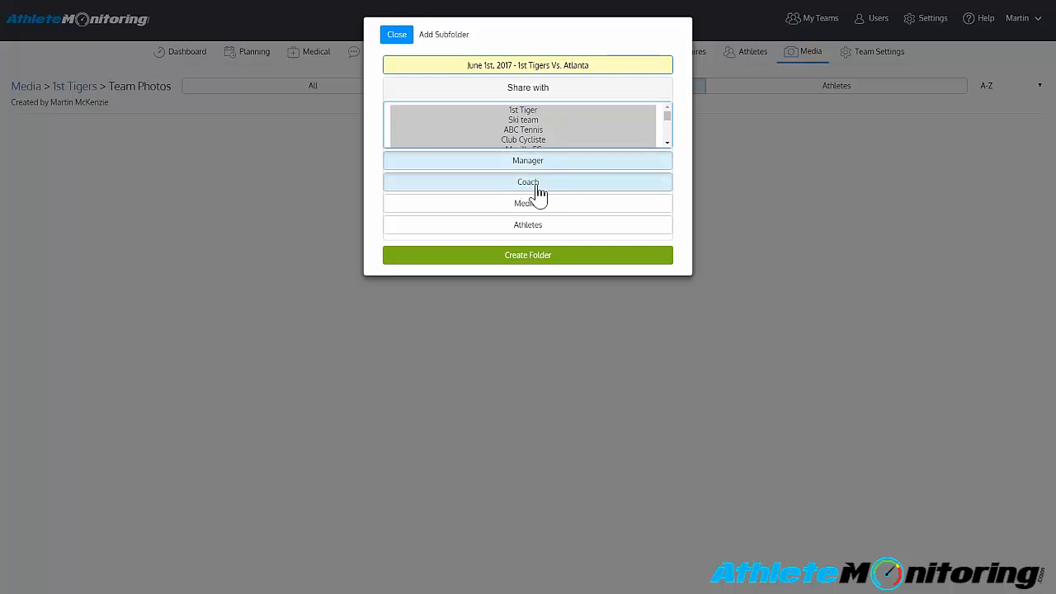
click(547, 207)
click(548, 225)
click(607, 251)
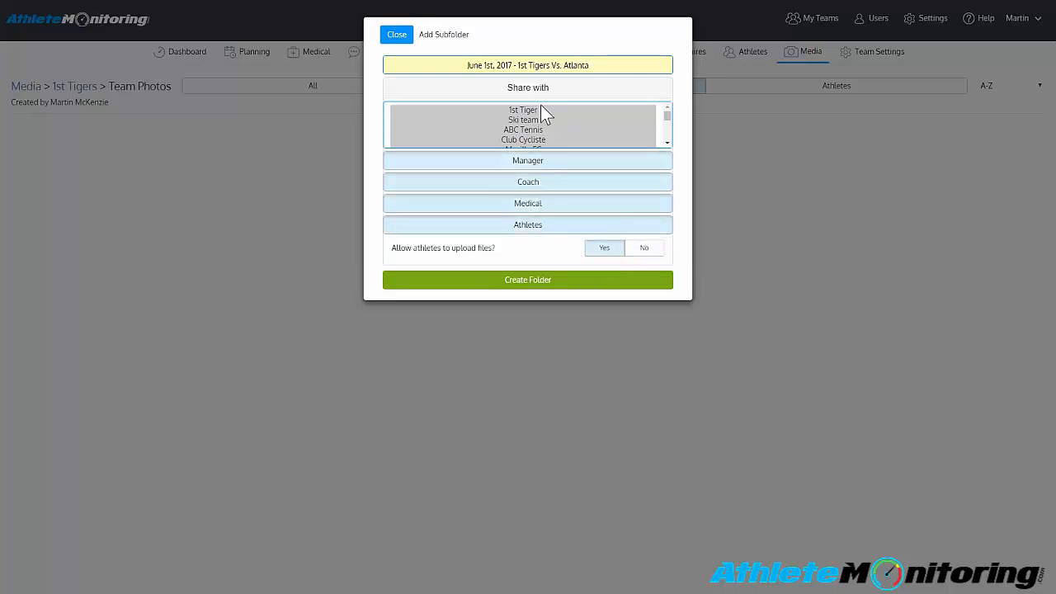
click(544, 110)
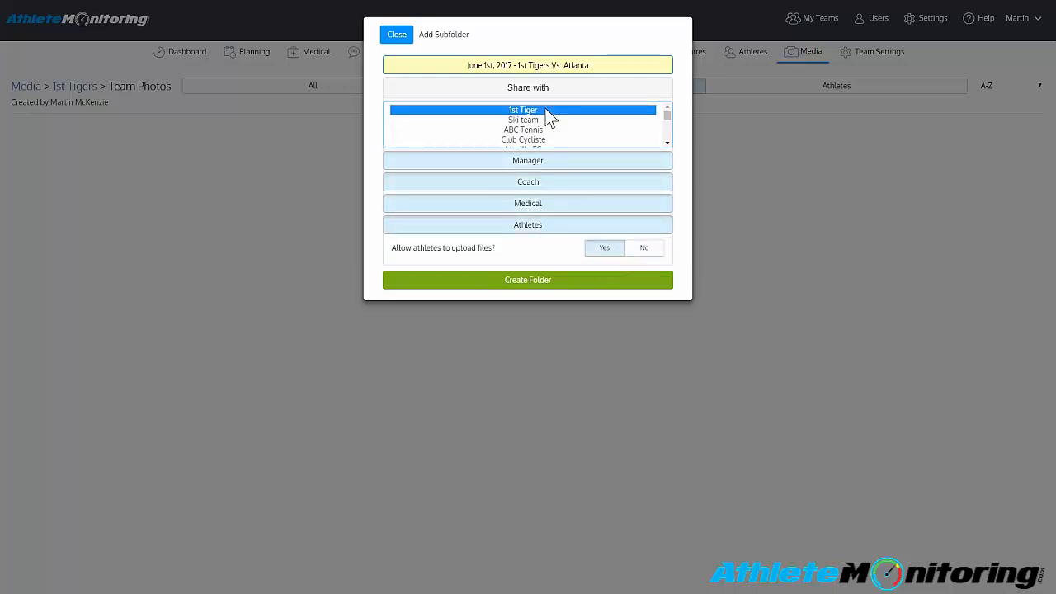
click(562, 282)
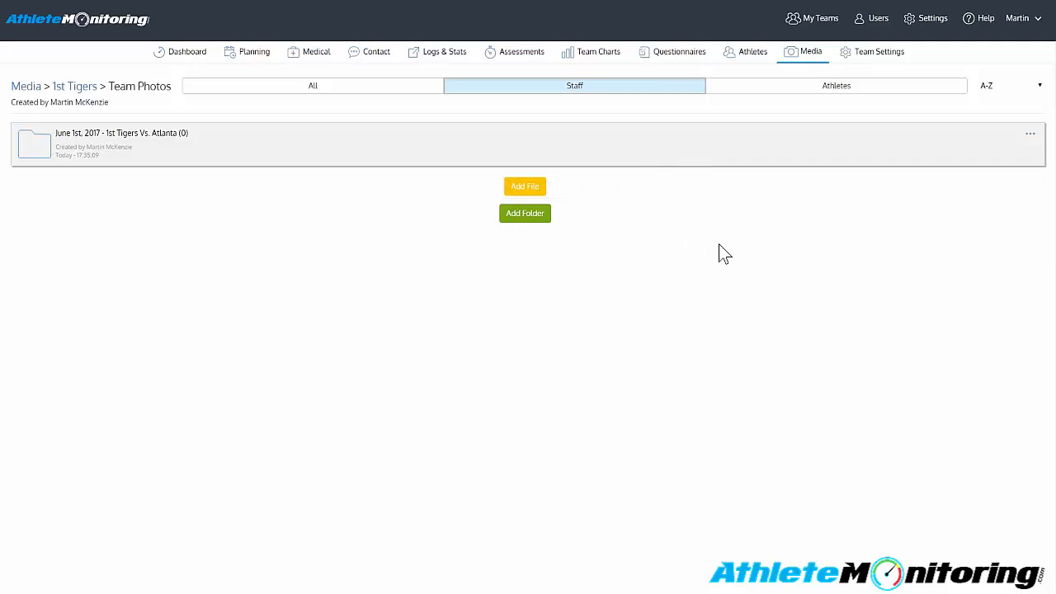
- Add american-football-football-defense-tackle-159574.jpeg to the Atlanta game folder, titled "Start of game" with the comment "This game was excellent!"
click(1030, 140)
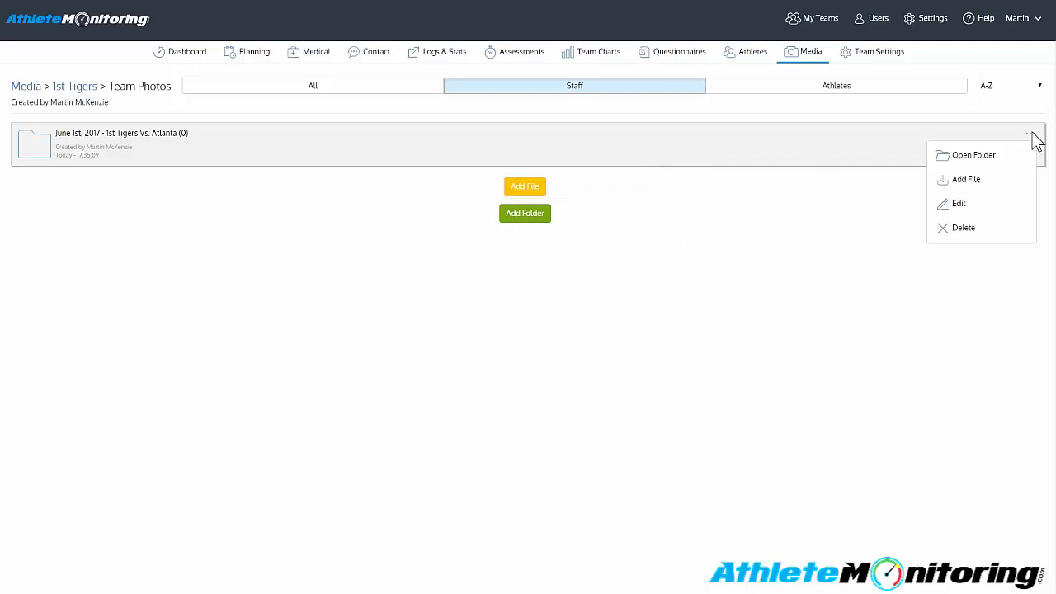
click(962, 180)
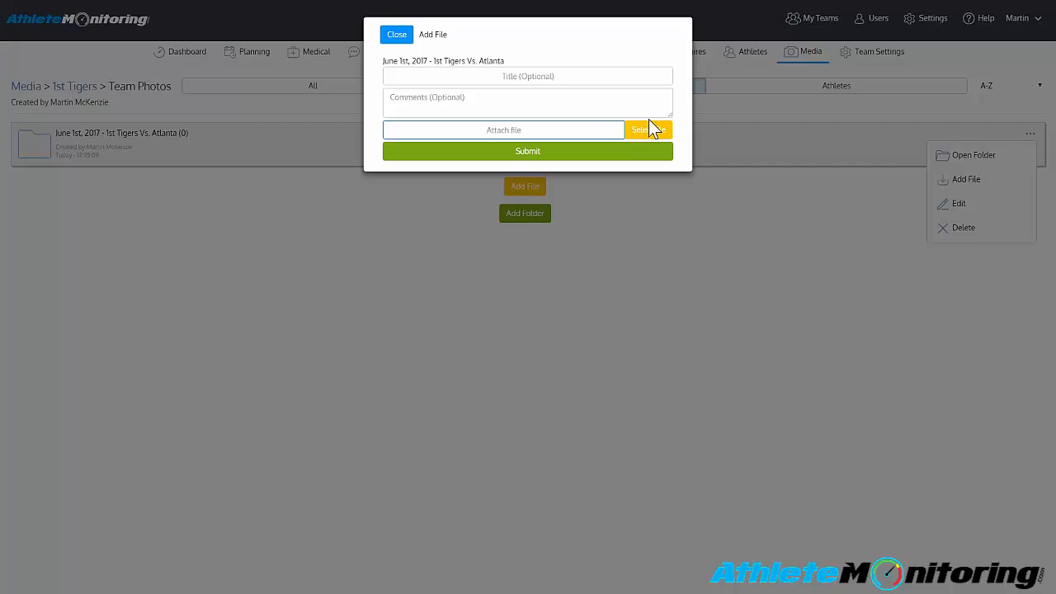
click(528, 76)
text(Start of game)
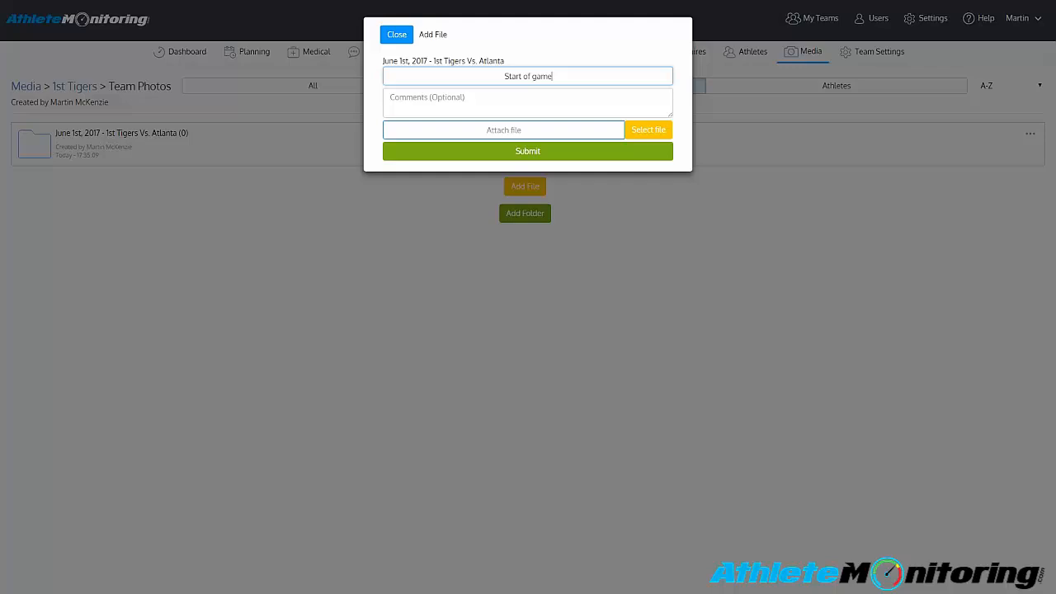
key(Tab)
text(This game was excellent!)
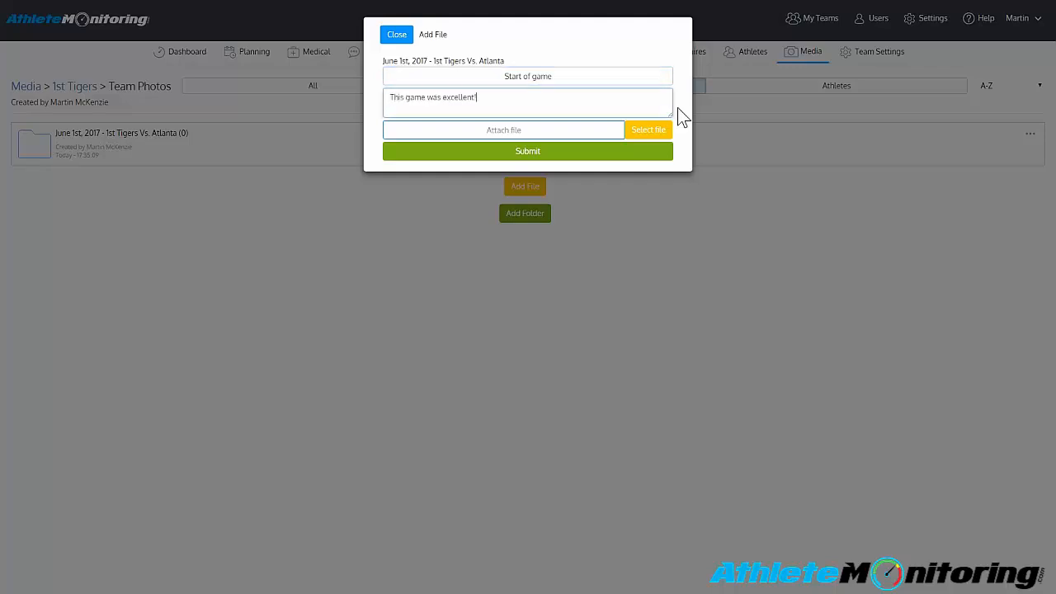
click(656, 127)
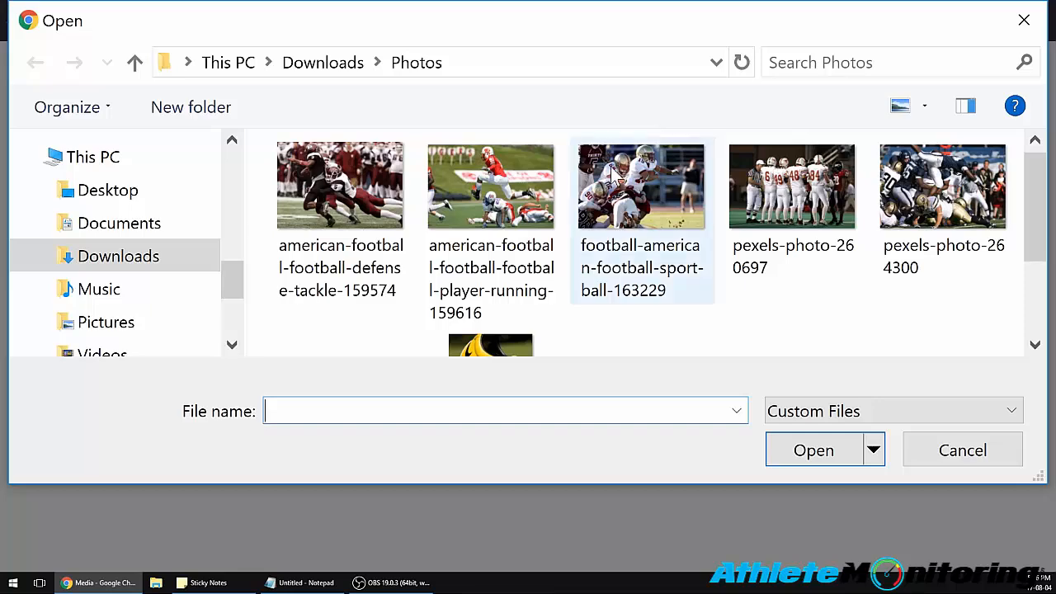
double_click(340, 188)
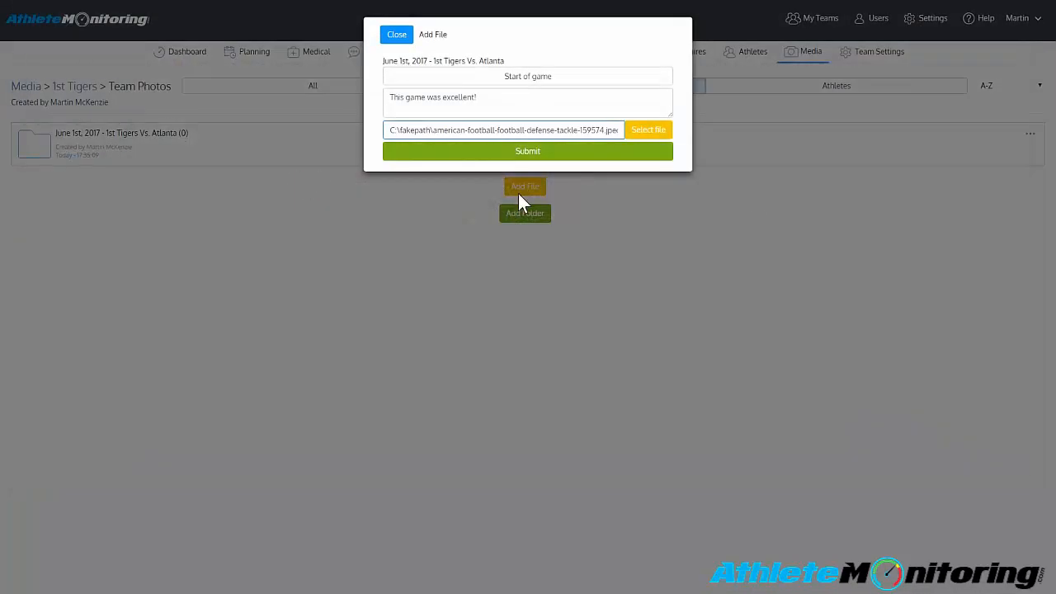
click(553, 157)
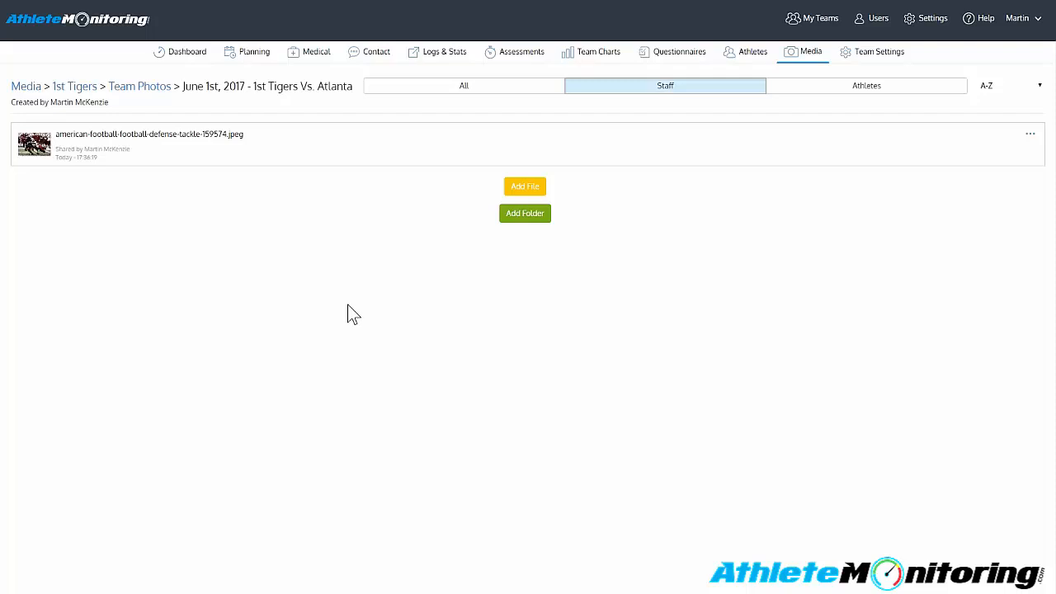
- Add five more photos to the Atlanta game folder: the player-running-159616, sport-ball-163229, pexels-photo-260697, 264300 and 264305 files
click(526, 188)
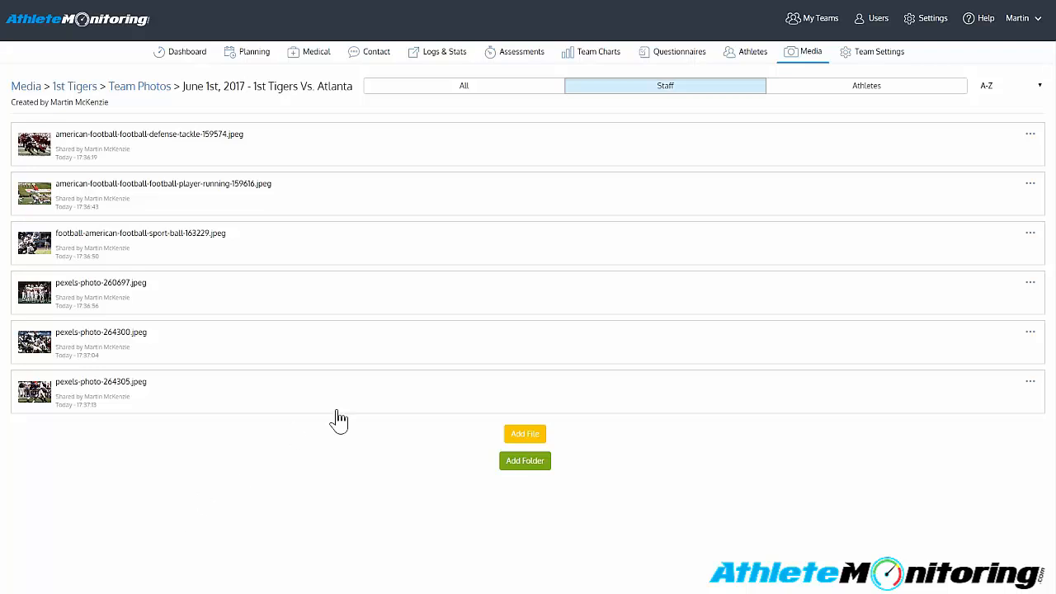
- View the defense-tackle-159574 photo with its title and comment, and close the preview
click(1031, 134)
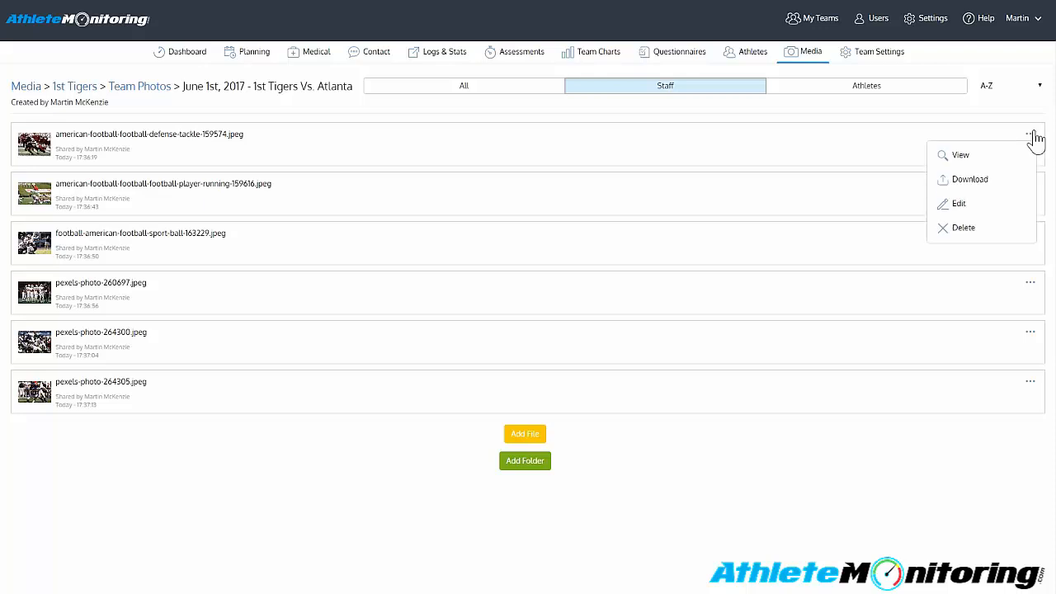
click(965, 158)
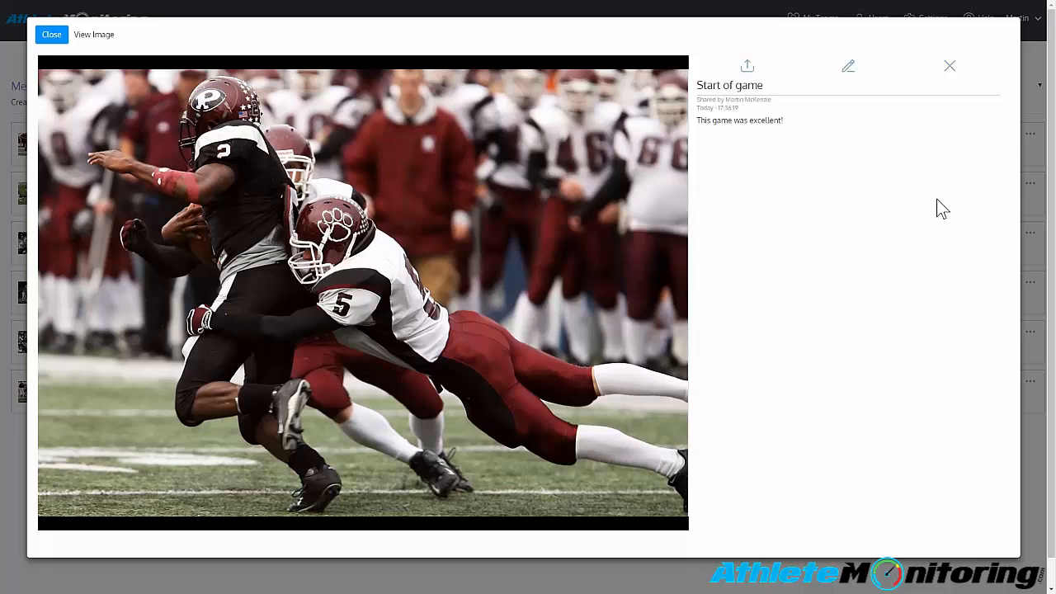
click(50, 36)
- Download the defense-tackle-159574 photo, open the downloaded copy, and close the image viewer
click(1029, 134)
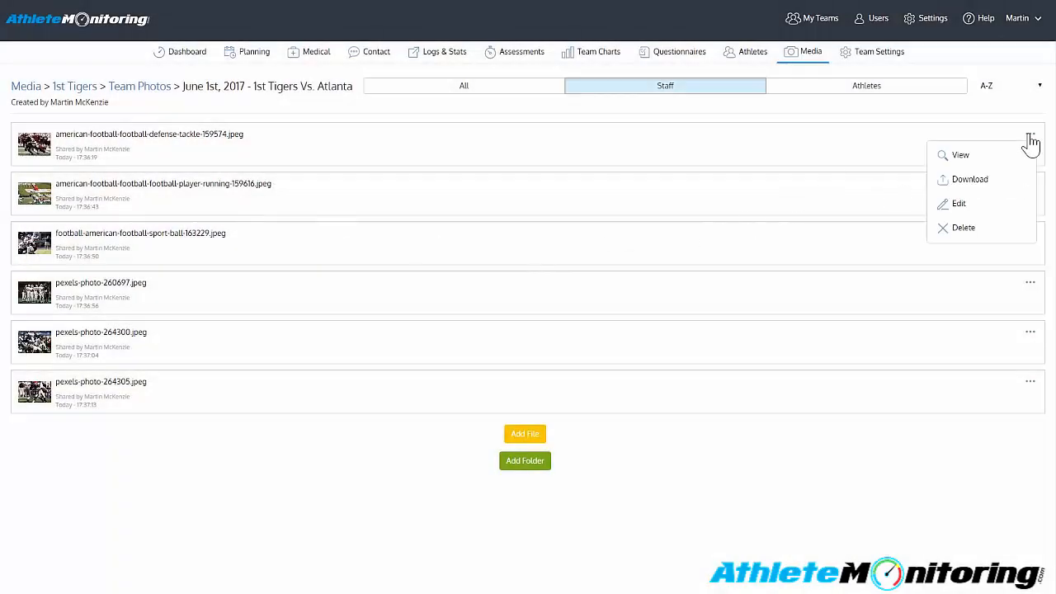
click(971, 188)
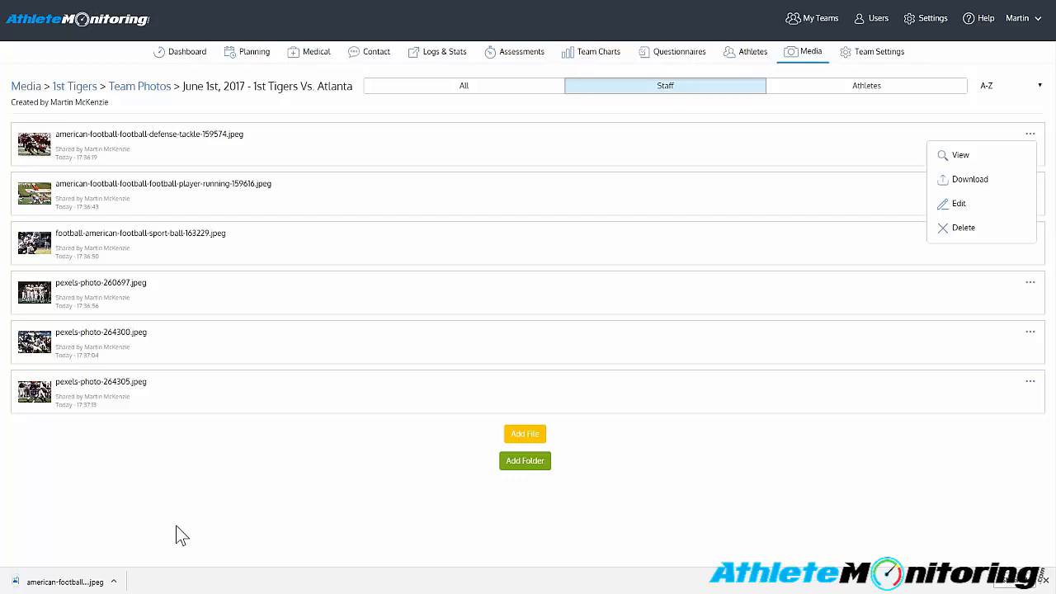
click(107, 581)
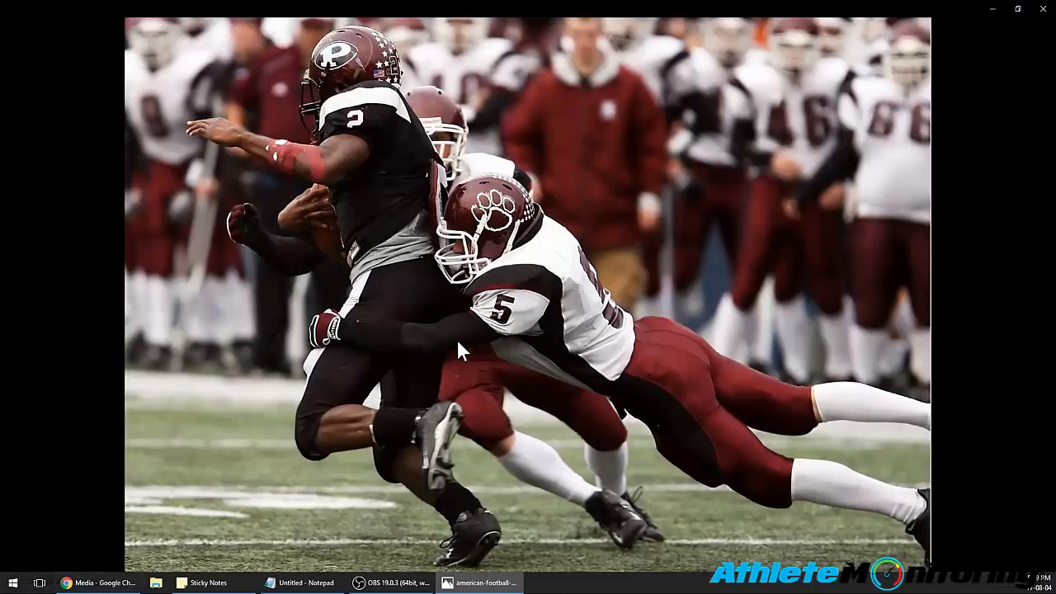
click(1043, 8)
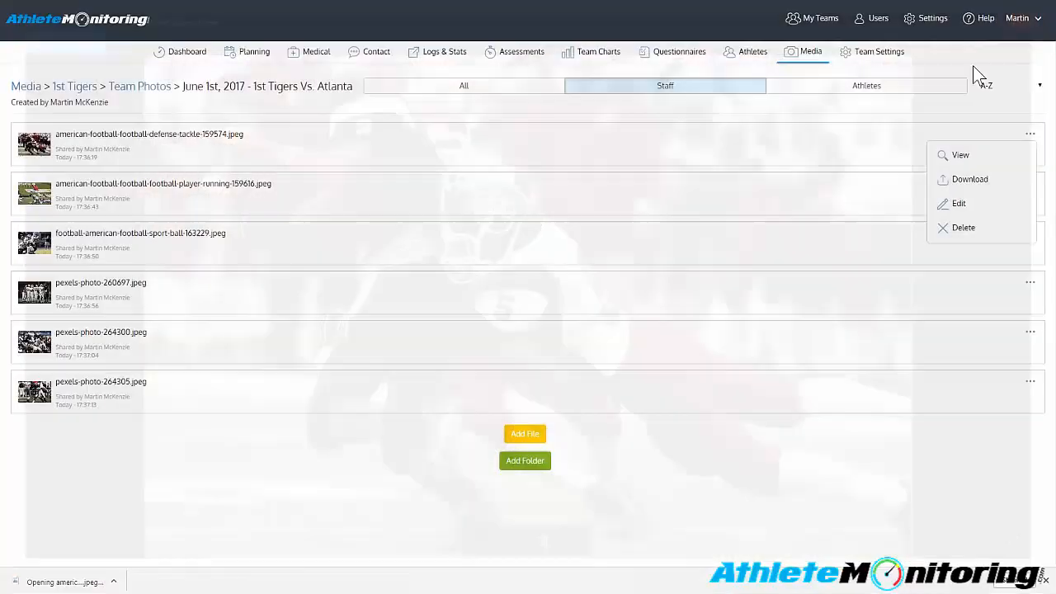
- Extend the defense-tackle-159574 photo's comment to "This game was excellent! Really it was" and submit the edit
click(954, 204)
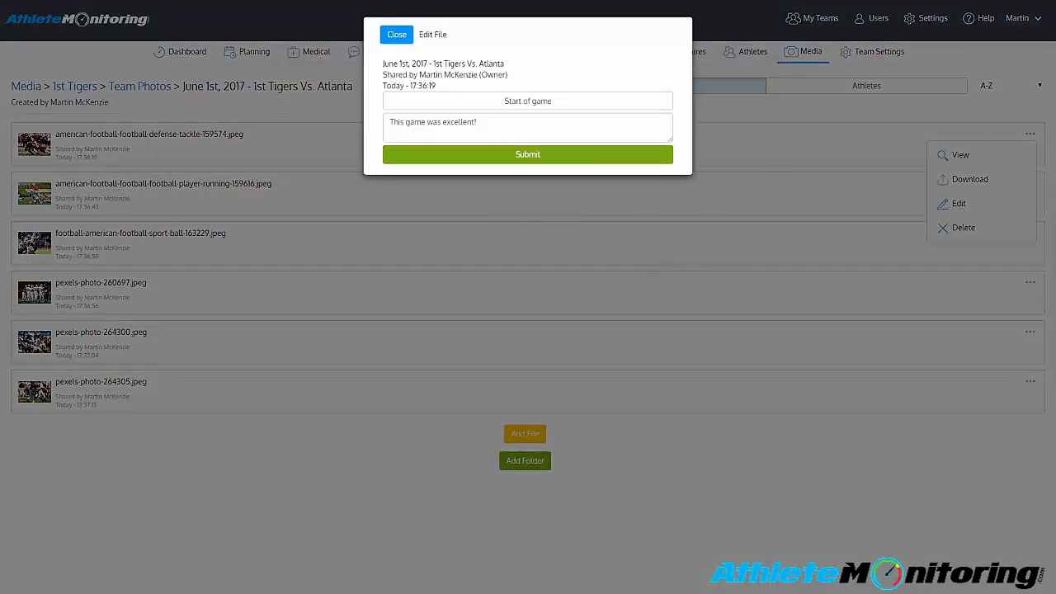
drag(553, 102, 399, 122)
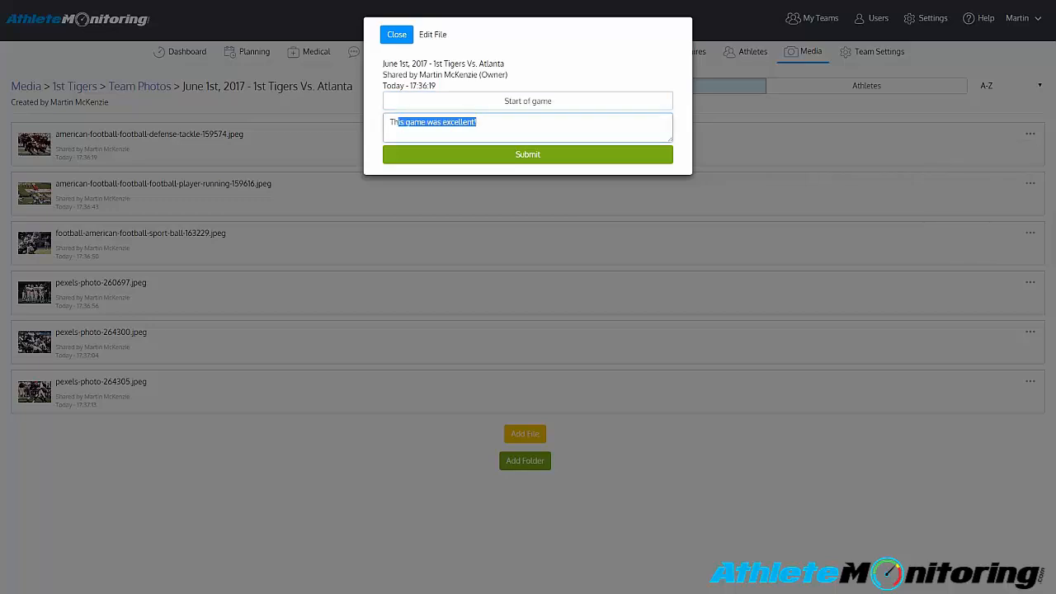
click(476, 122)
text(Really it was.)
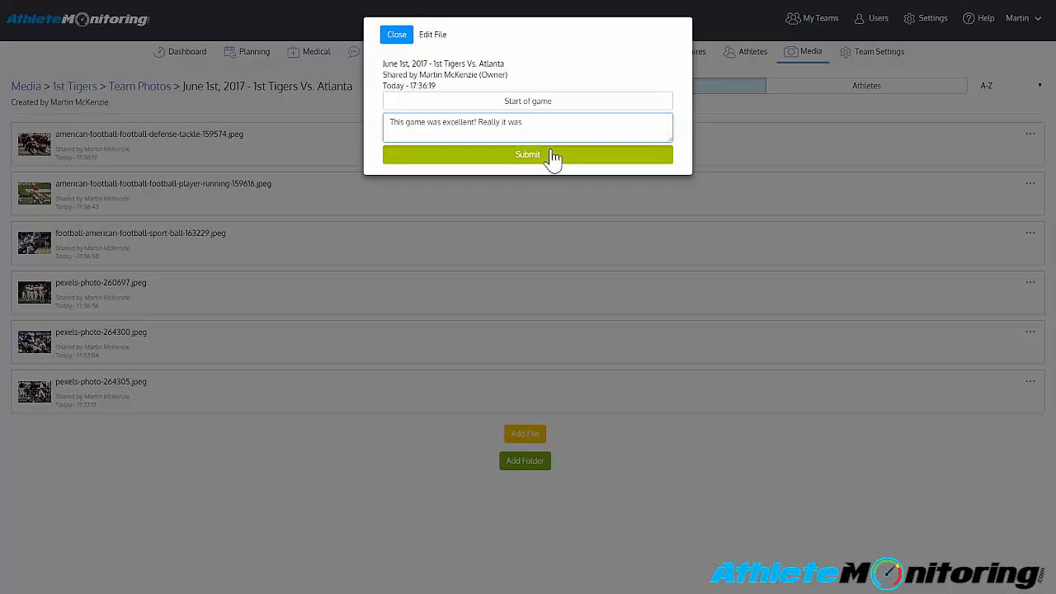
click(551, 155)
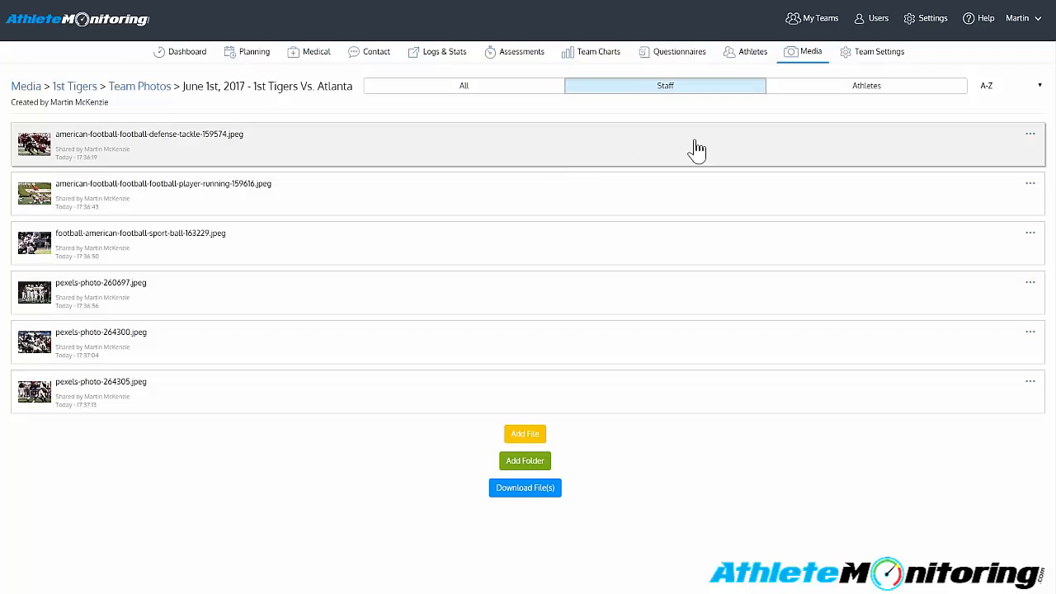
- Delete the defense-tackle-159574 photo from the Atlanta game folder
click(1029, 135)
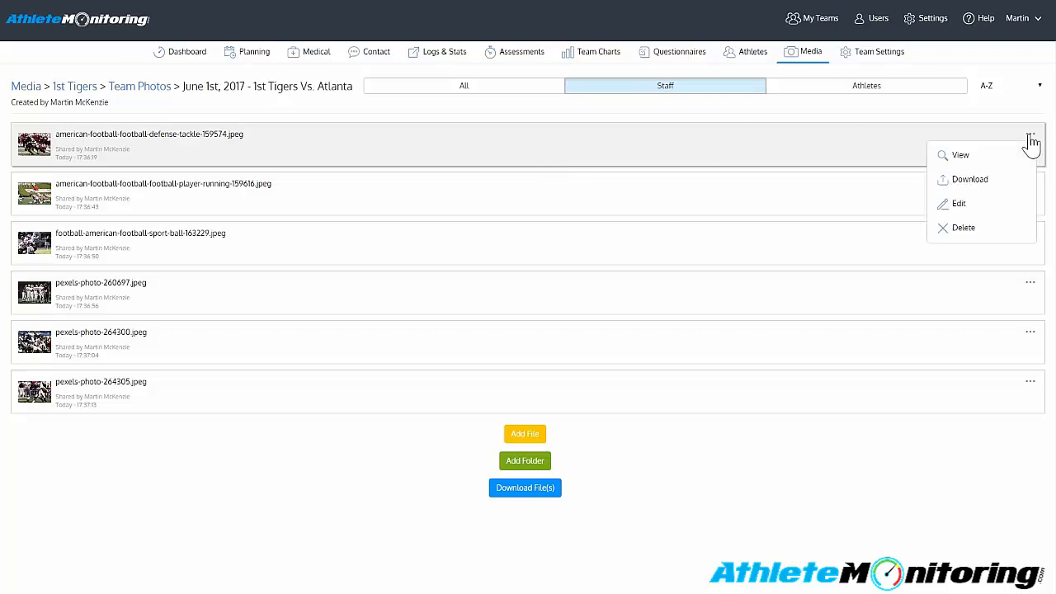
click(964, 228)
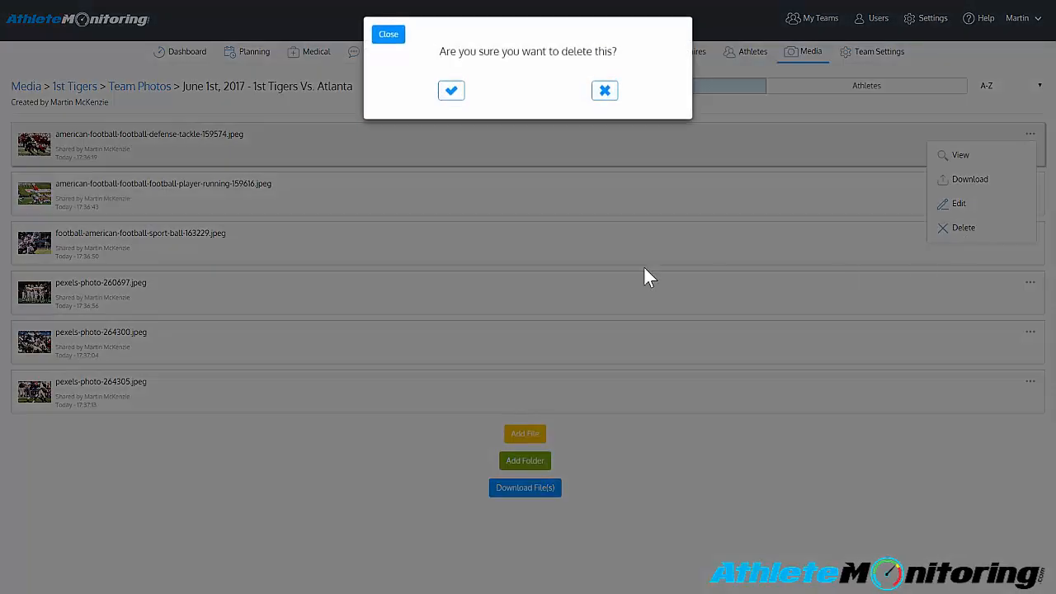
click(451, 93)
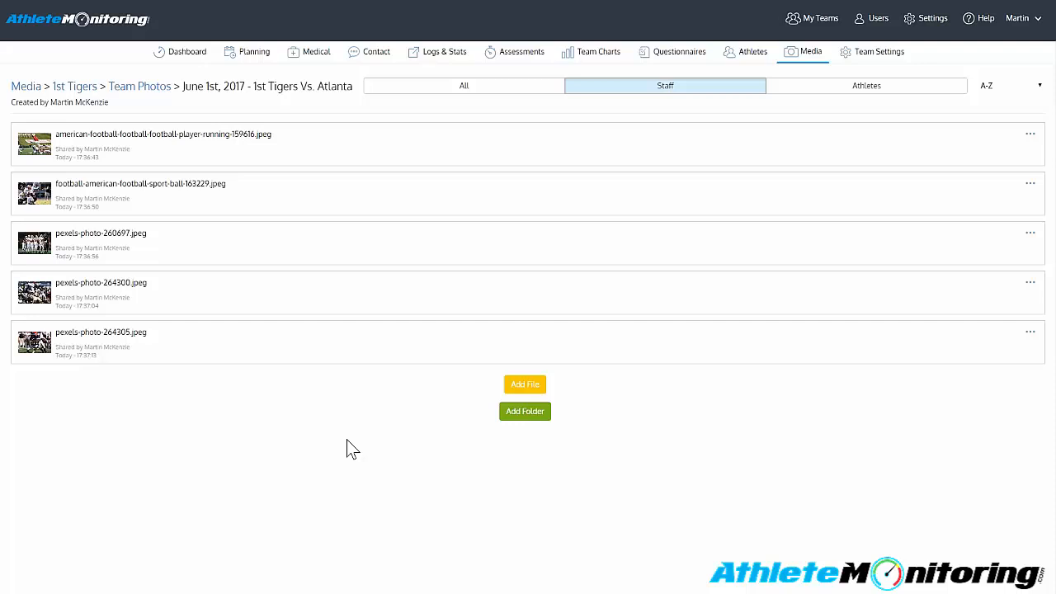
- Select the player-running-159616 photo, download it, and clear the selection
click(155, 142)
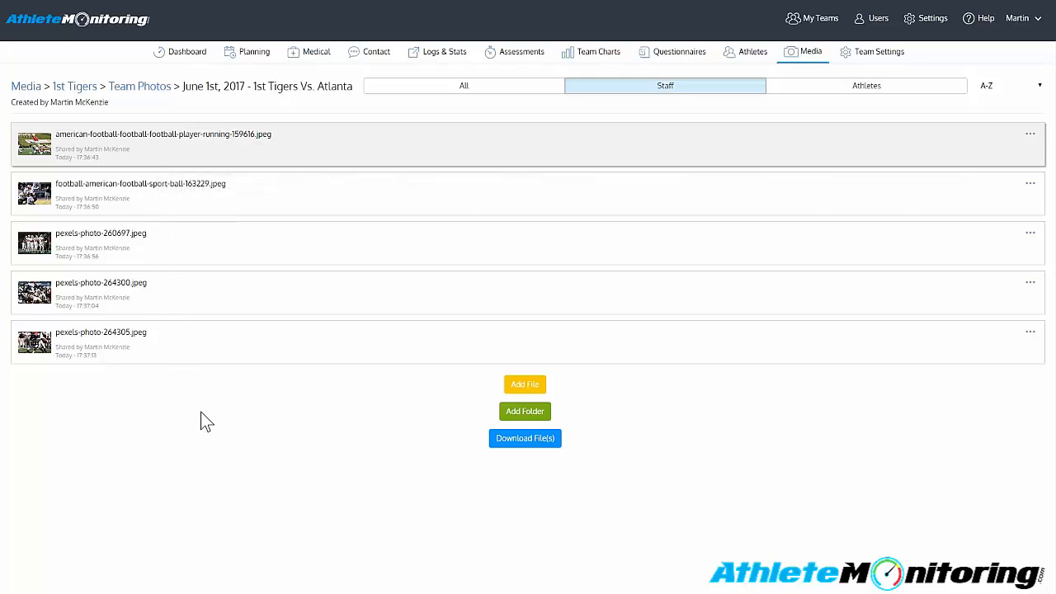
click(533, 453)
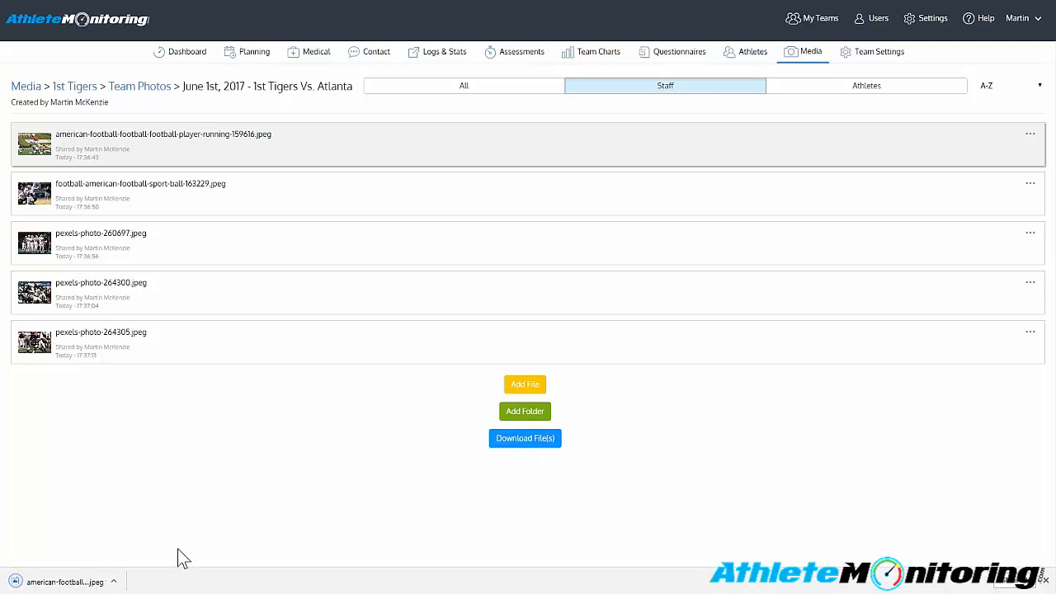
click(1031, 135)
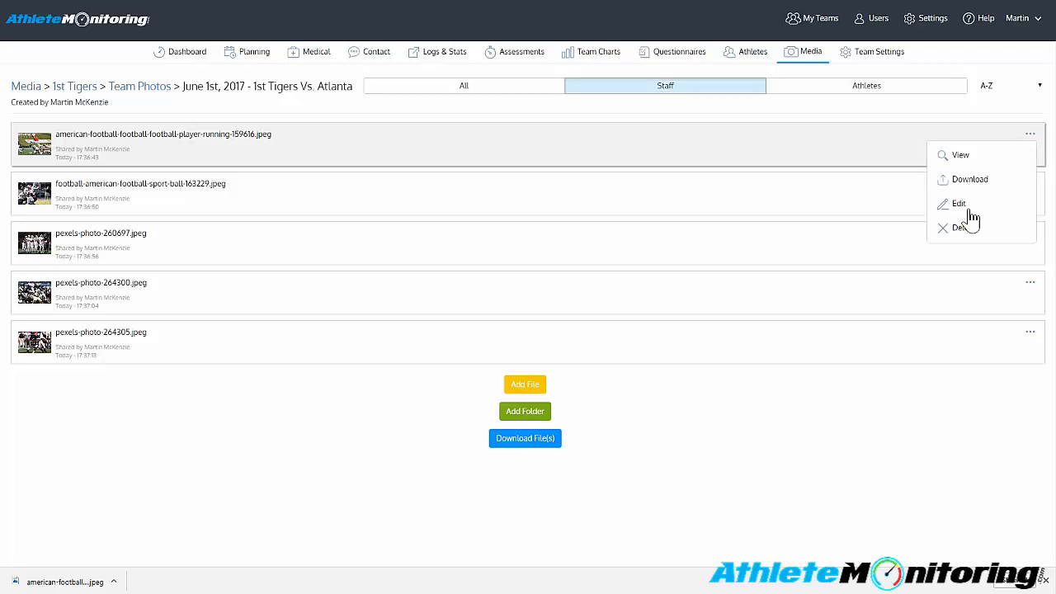
click(1047, 580)
click(313, 470)
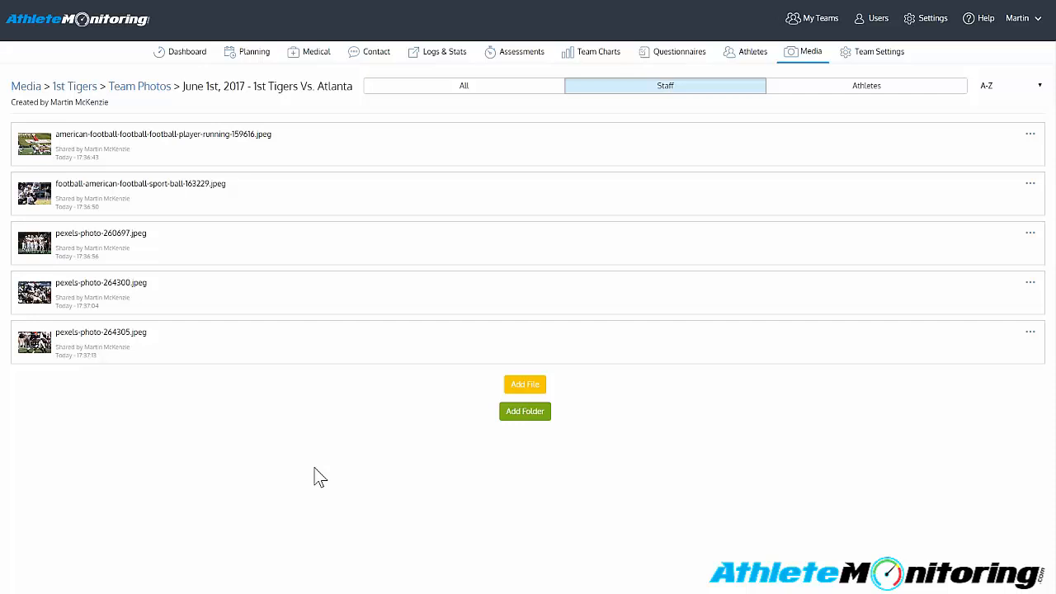
- Try selecting all photos at once and toggling individual photos in the Atlanta game folder, then clear the selection
key(ctrl+a)
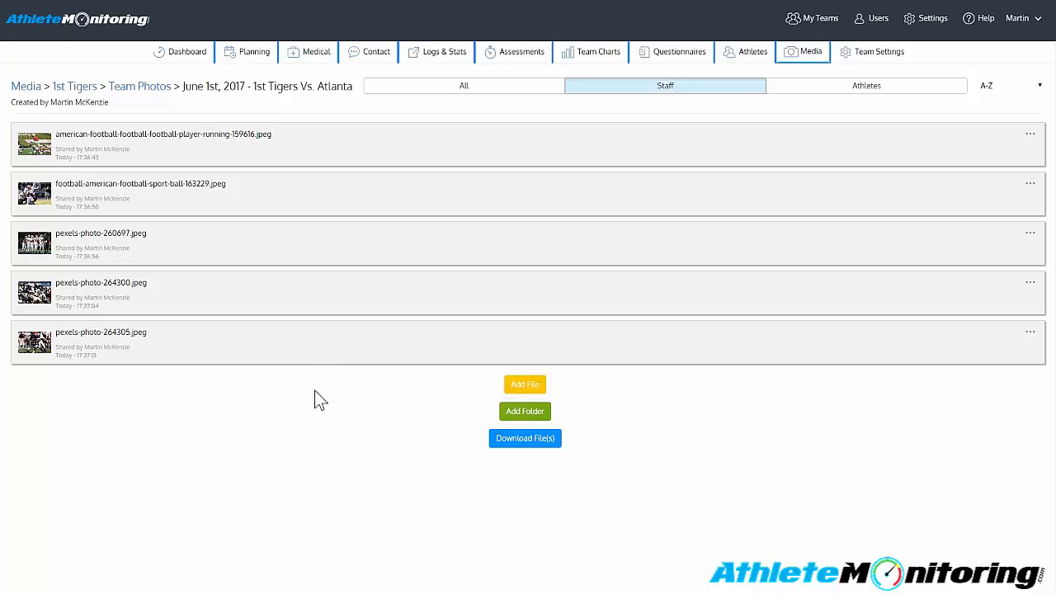
click(178, 406)
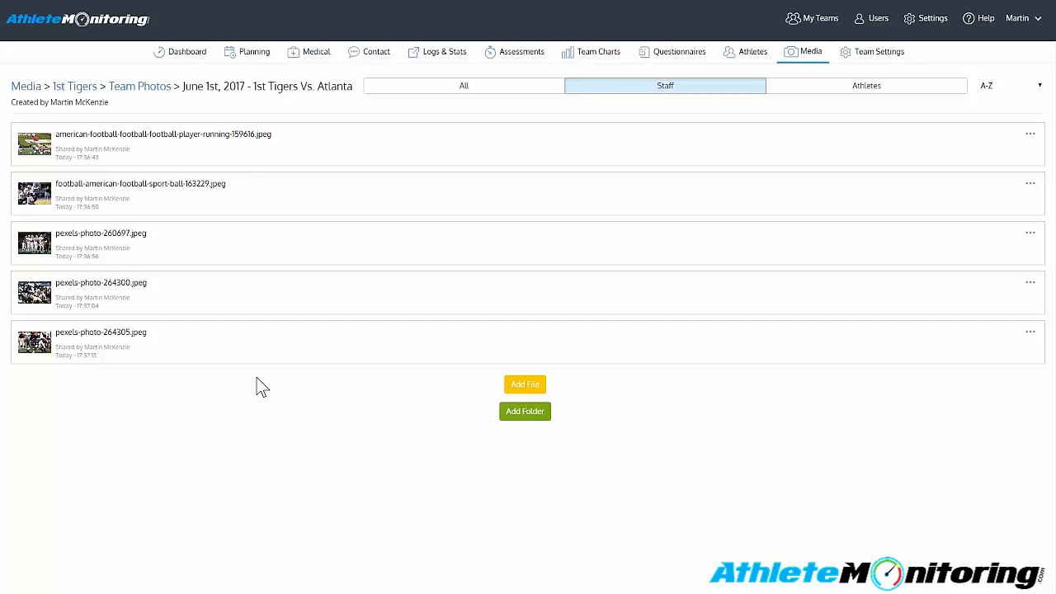
click(192, 148)
click(222, 262)
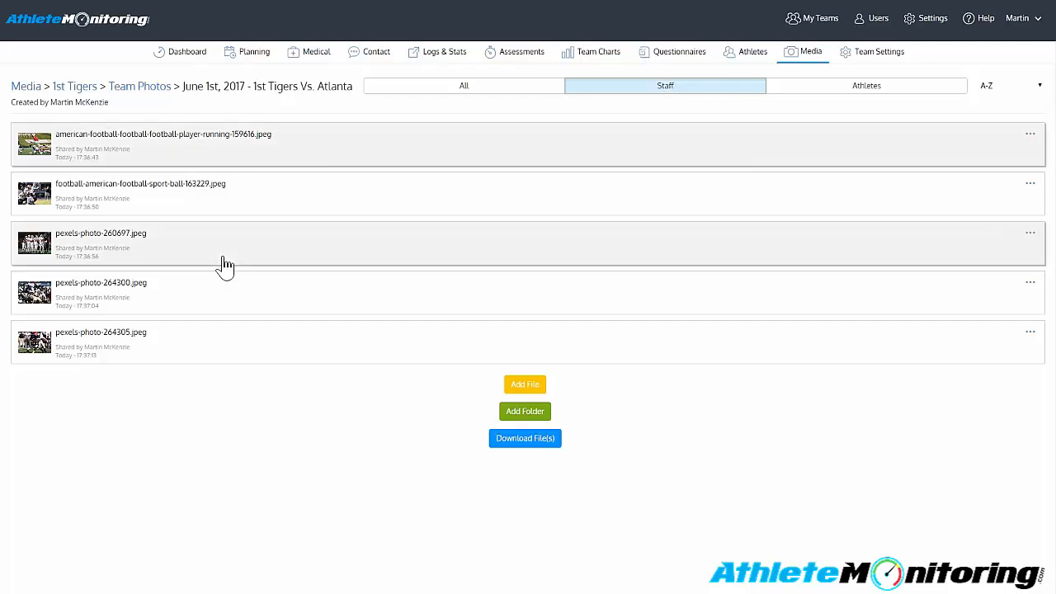
click(218, 288)
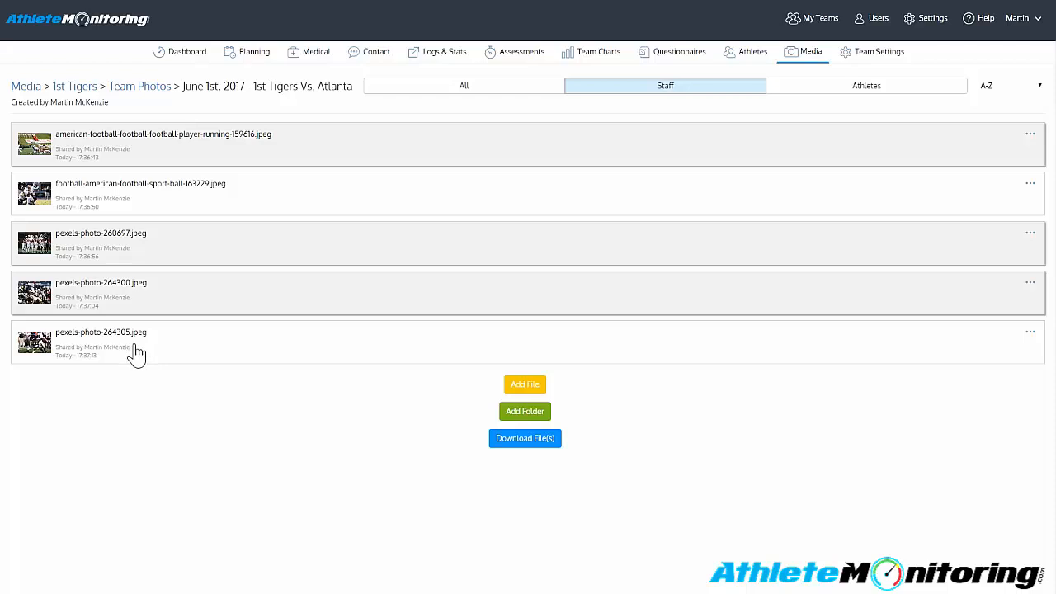
click(234, 246)
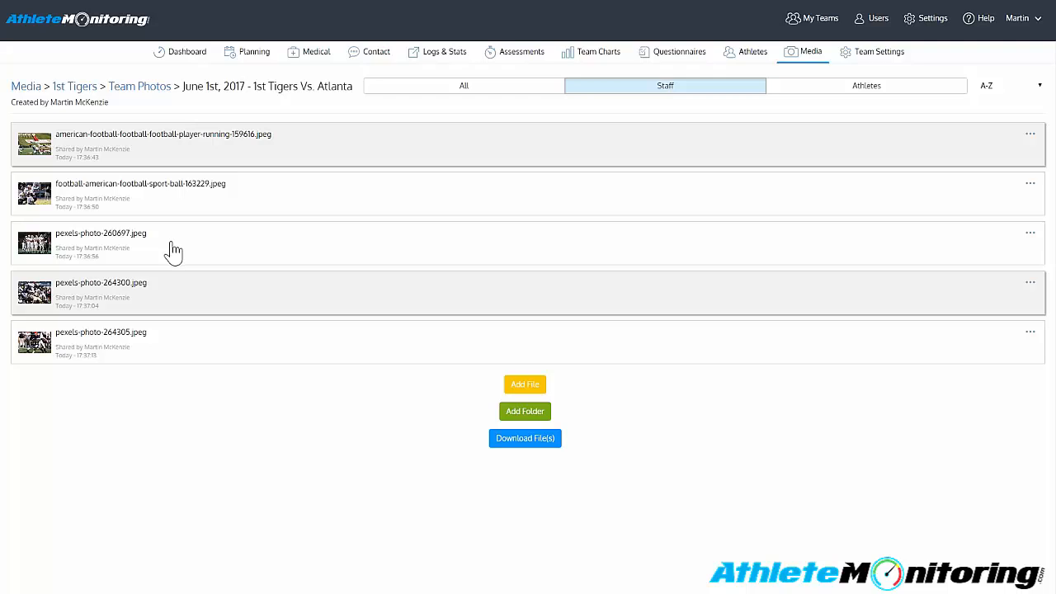
click(199, 404)
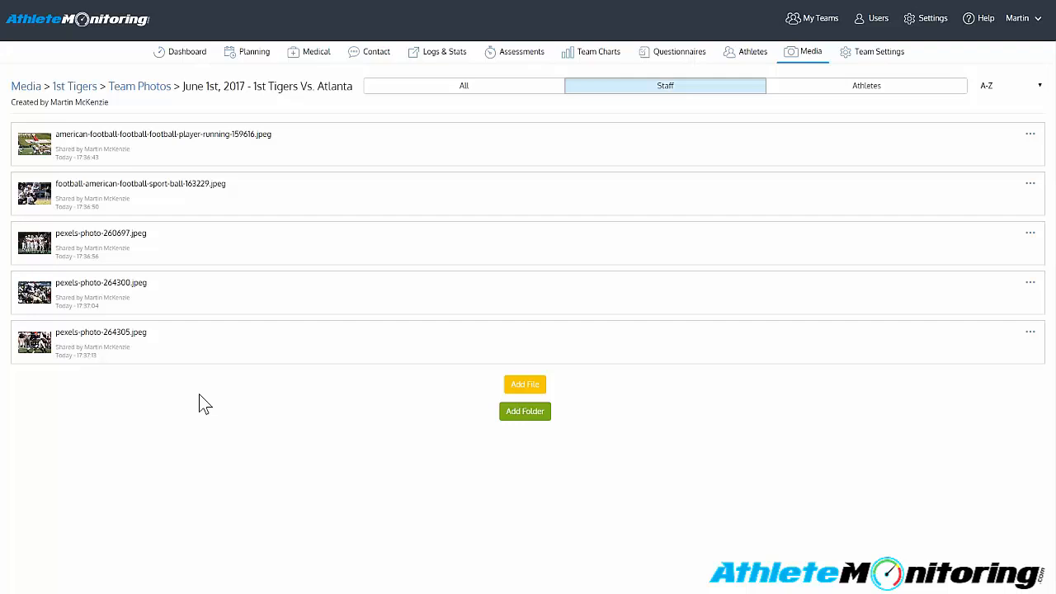
- Select the range from player-running-159616 to pexels-photo-264300, deselect the two photos in between, and download the remaining two together
click(231, 163)
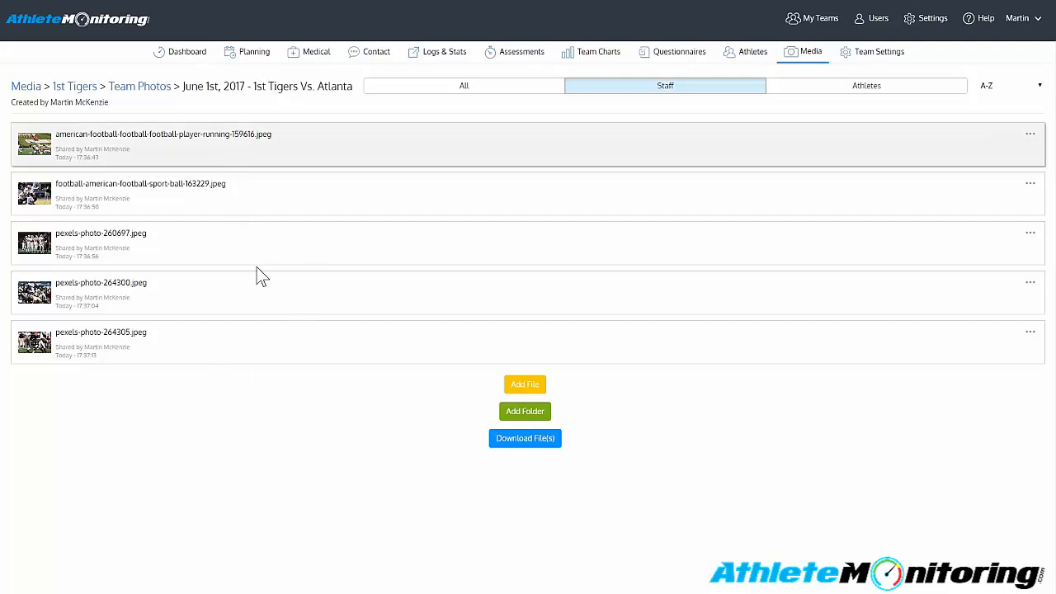
shift+click(231, 307)
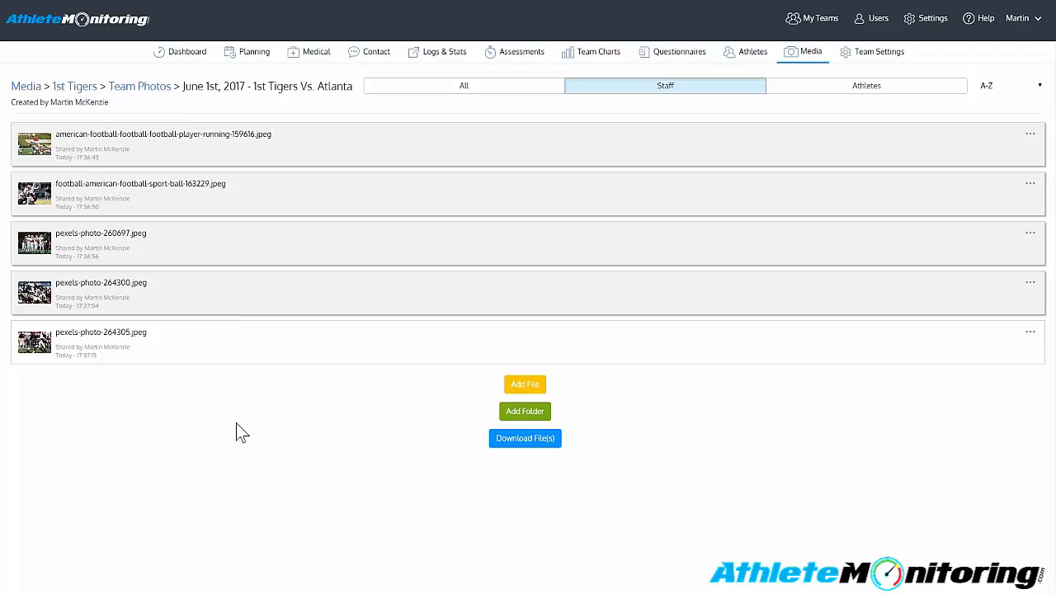
click(291, 203)
click(299, 249)
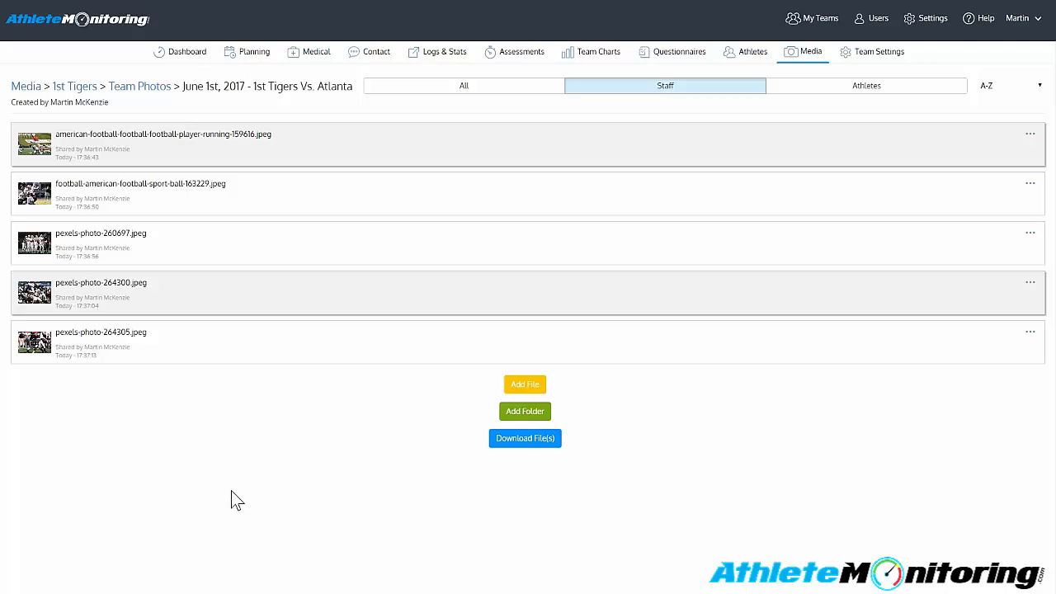
click(504, 443)
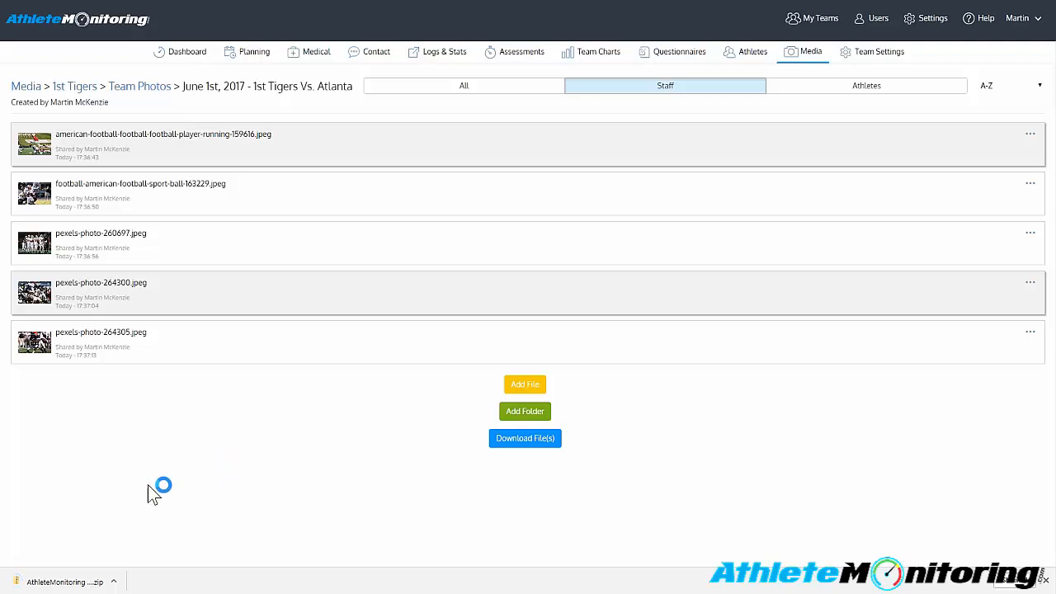
- Open the downloaded media export archive, view its american-football photo, and close the viewer and file window
click(60, 583)
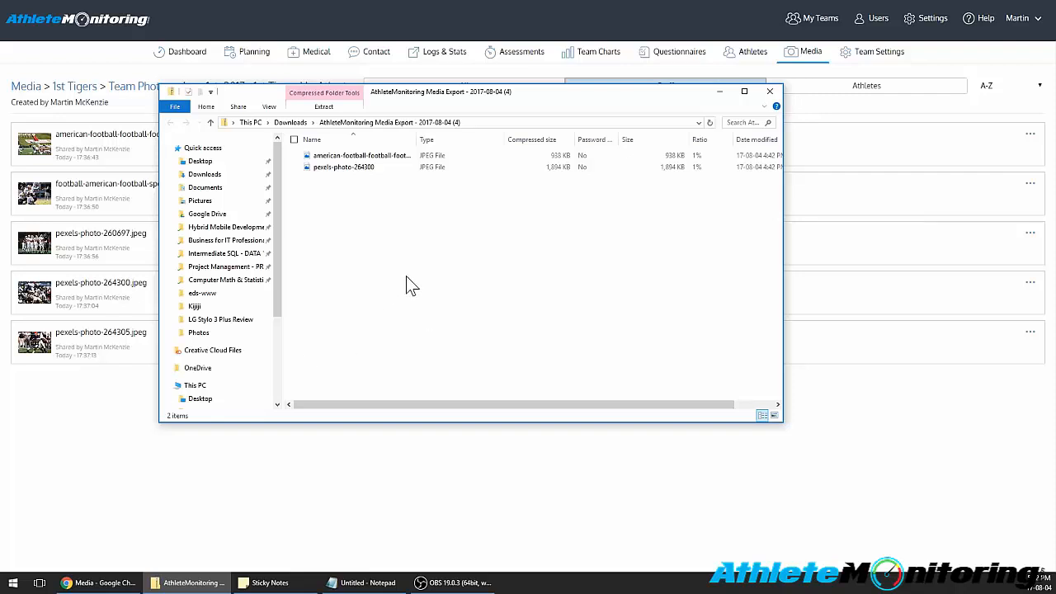
click(368, 158)
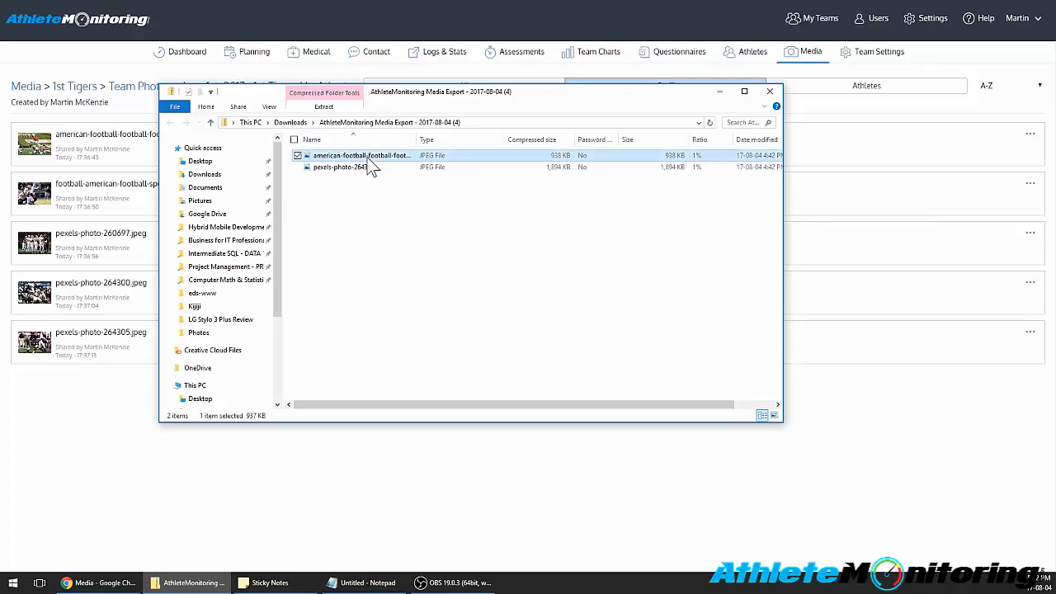
double_click(369, 159)
click(1043, 9)
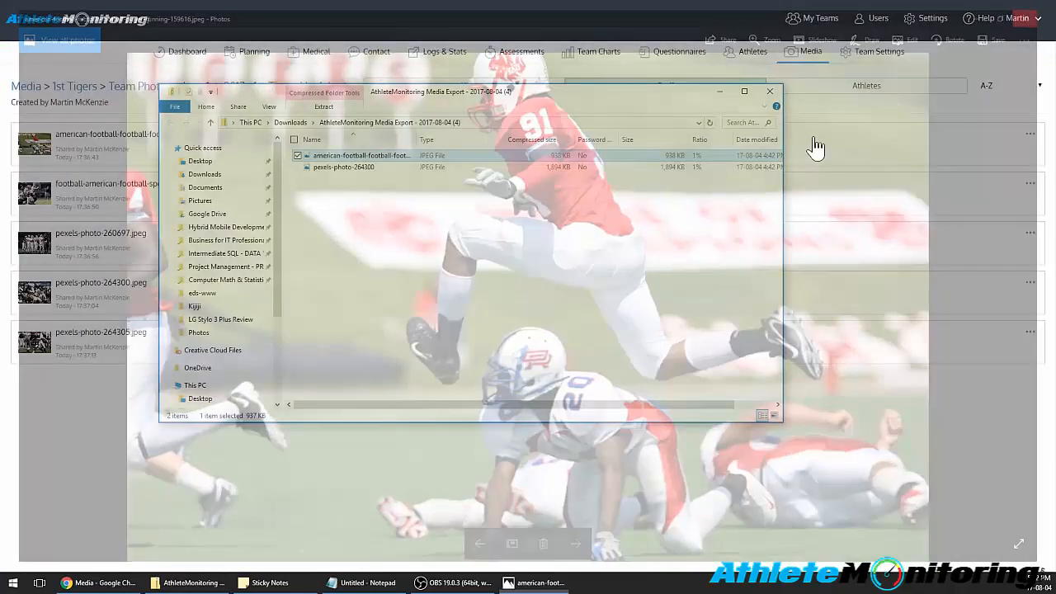
click(778, 87)
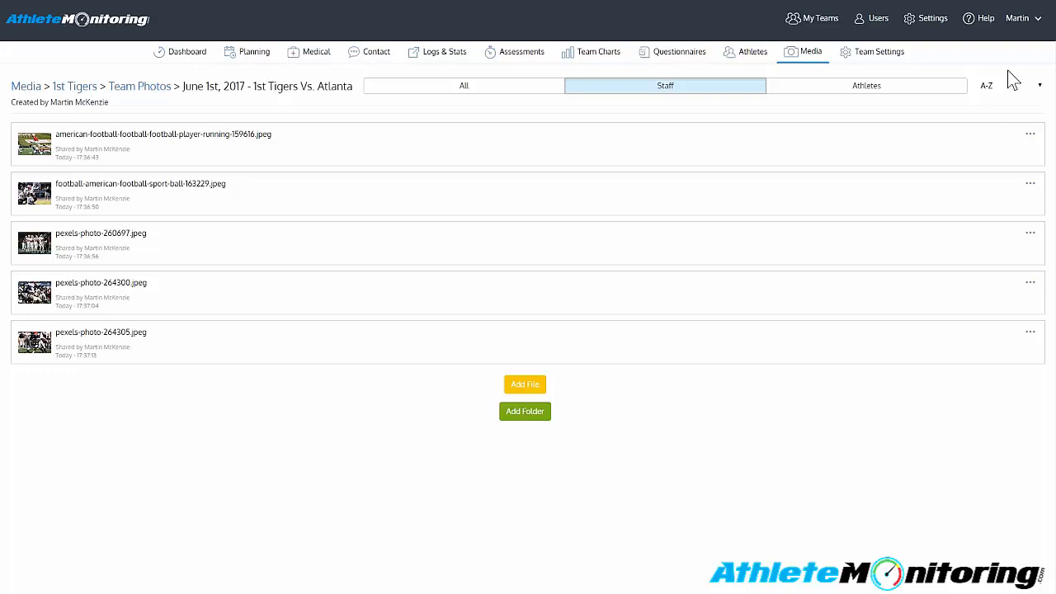
- Switch from the staff account to a 1st Tiger athlete's account and open the Atlanta game folder in its media
click(1031, 23)
click(1021, 69)
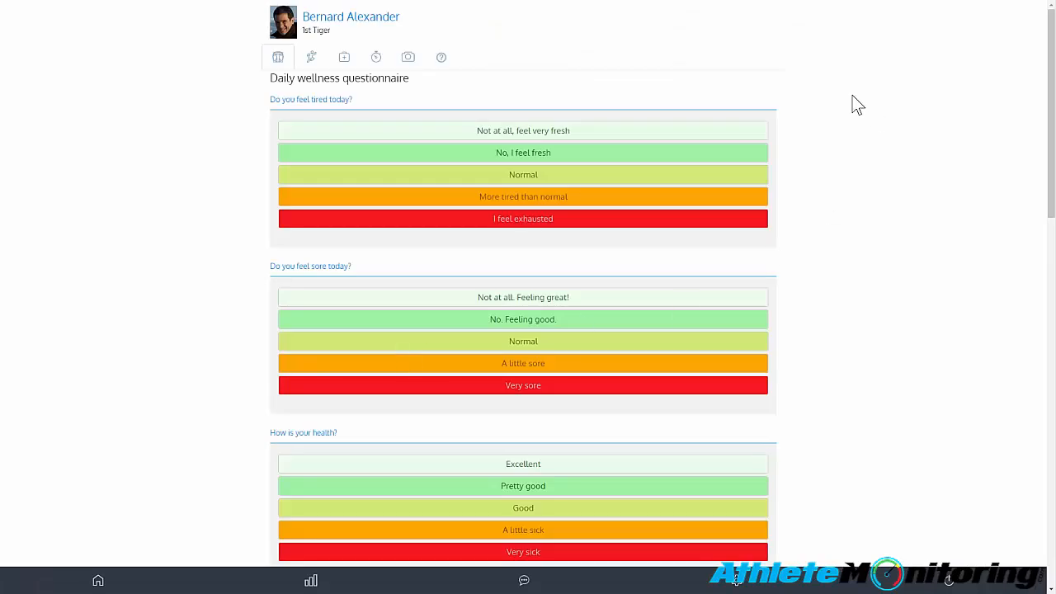
click(407, 60)
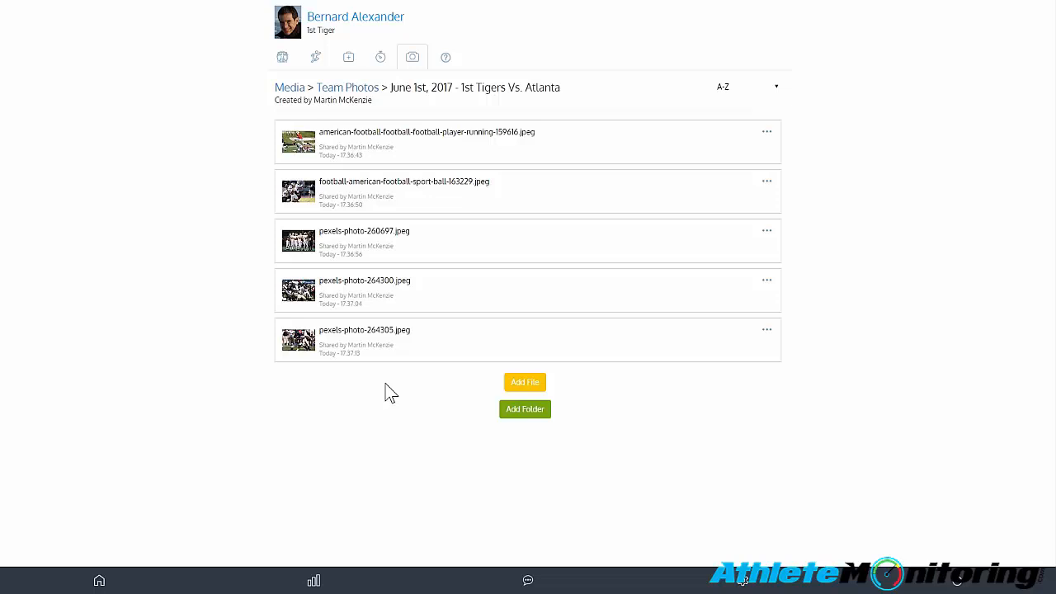
- As the athlete, try selecting the first four photos as a range, clear the selection, and view the sport-ball-163229 photo
click(496, 135)
shift+click(505, 290)
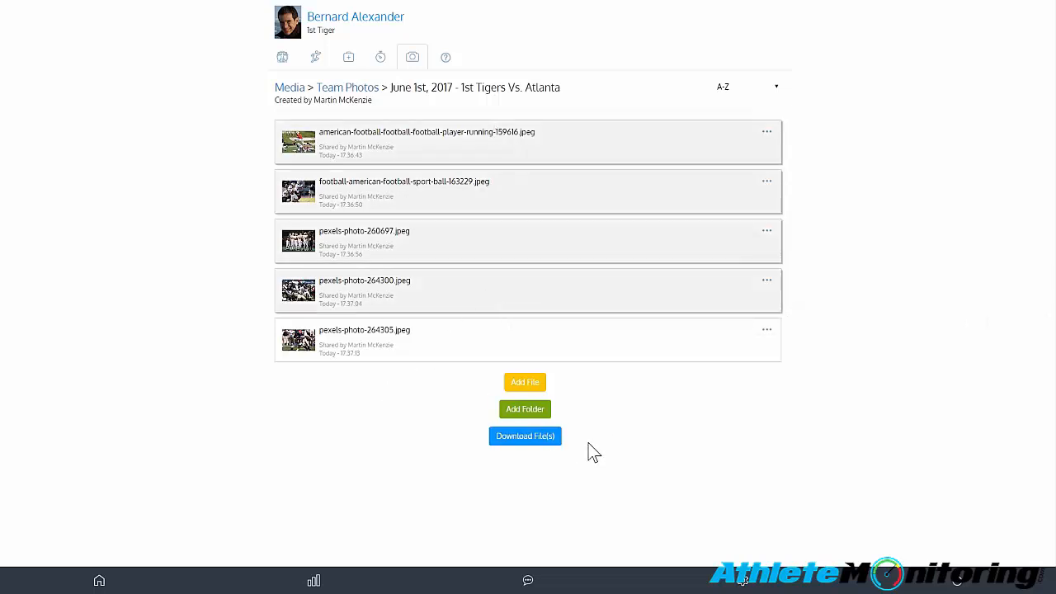
click(637, 394)
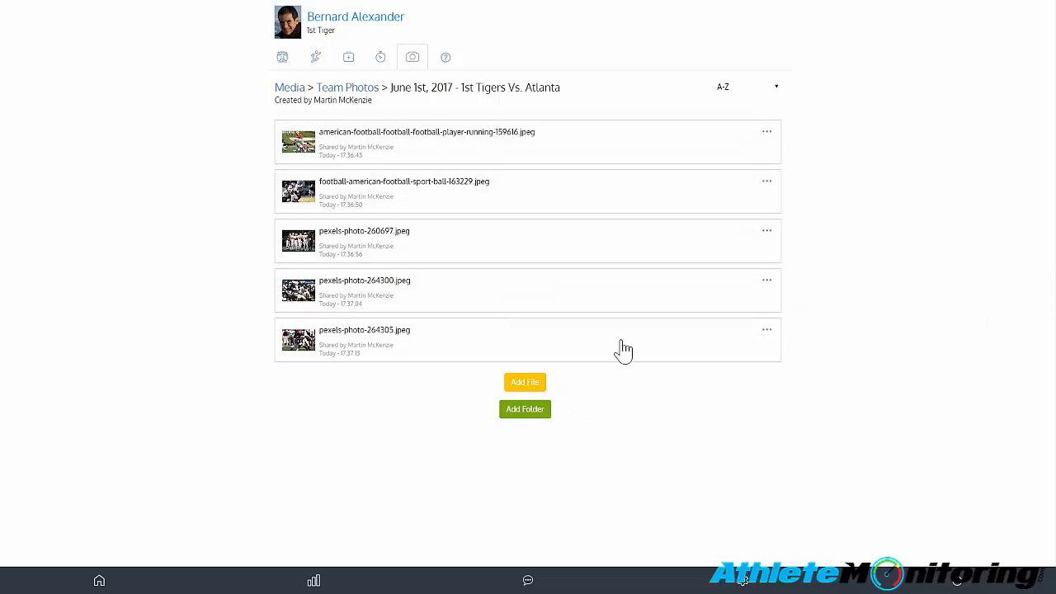
double_click(463, 212)
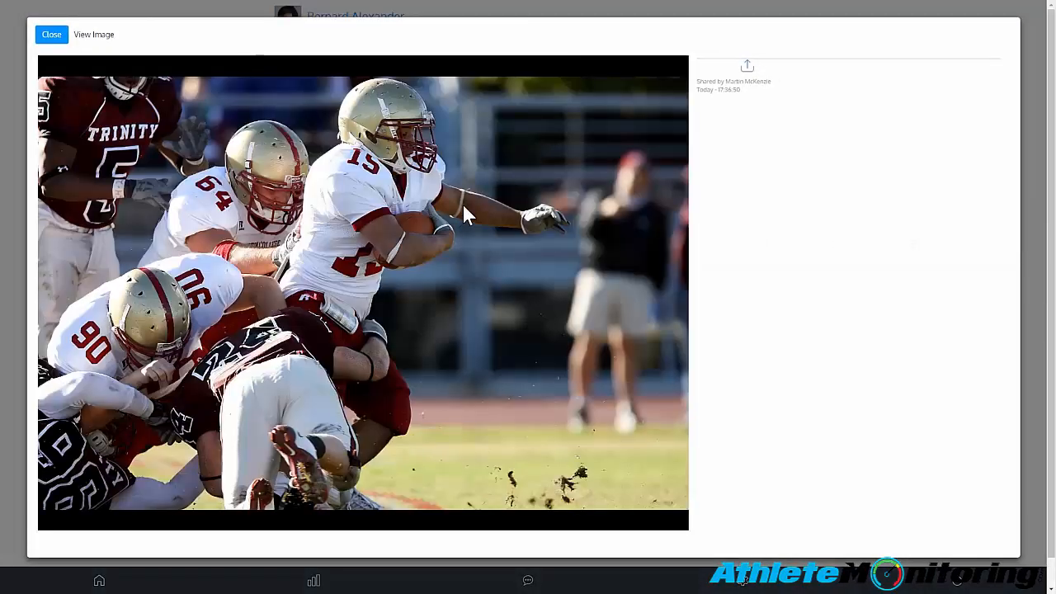
click(1025, 125)
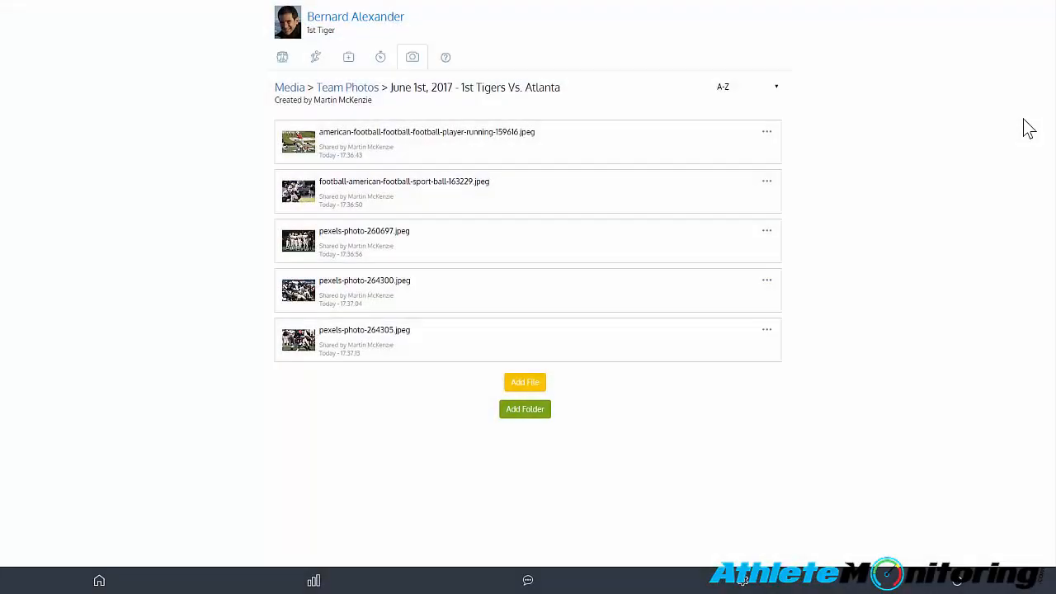